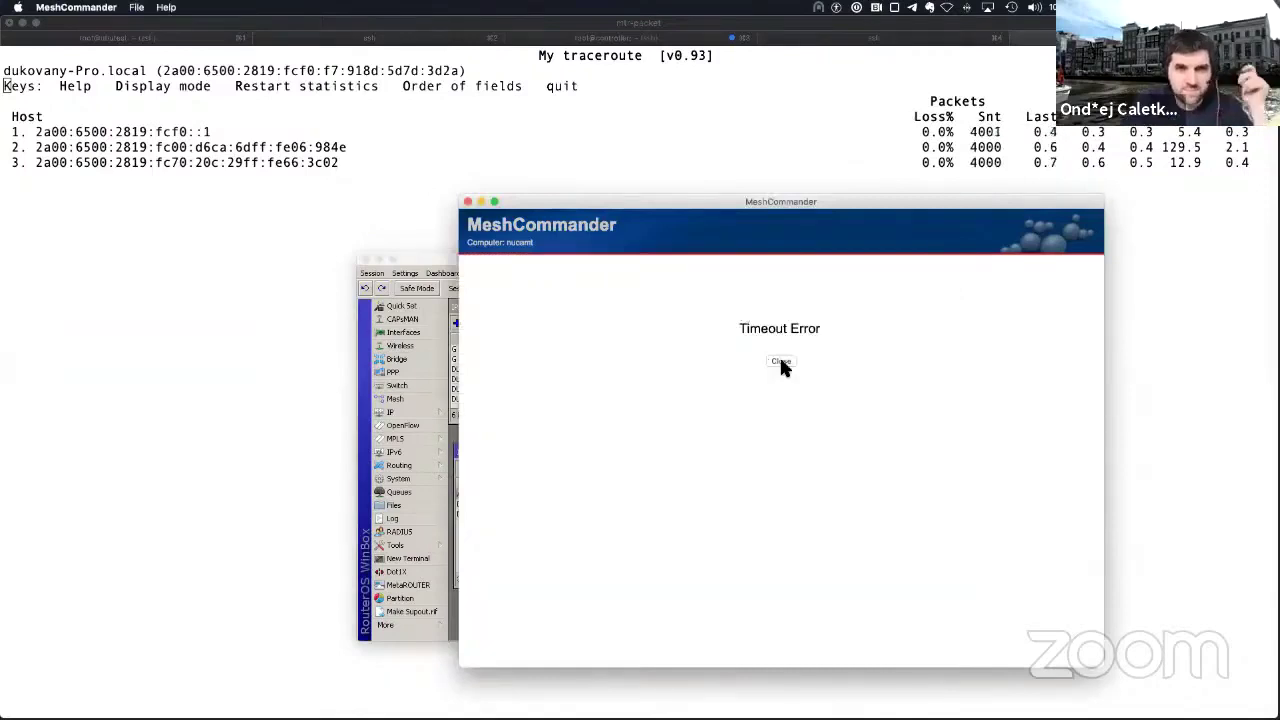
Step: Dismiss the timeout error, connect to nuc-vmware-ipv6, then quit mtr and recall mtr debiantest.local
click(780, 362)
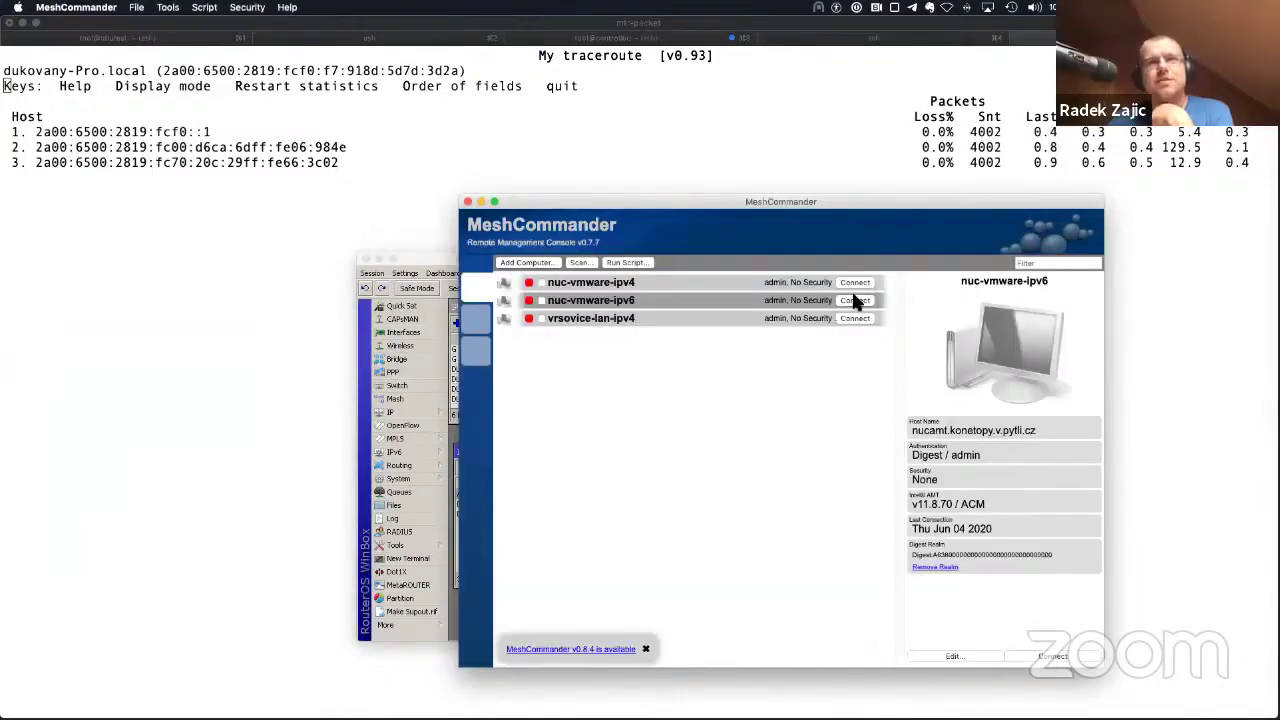
click(855, 300)
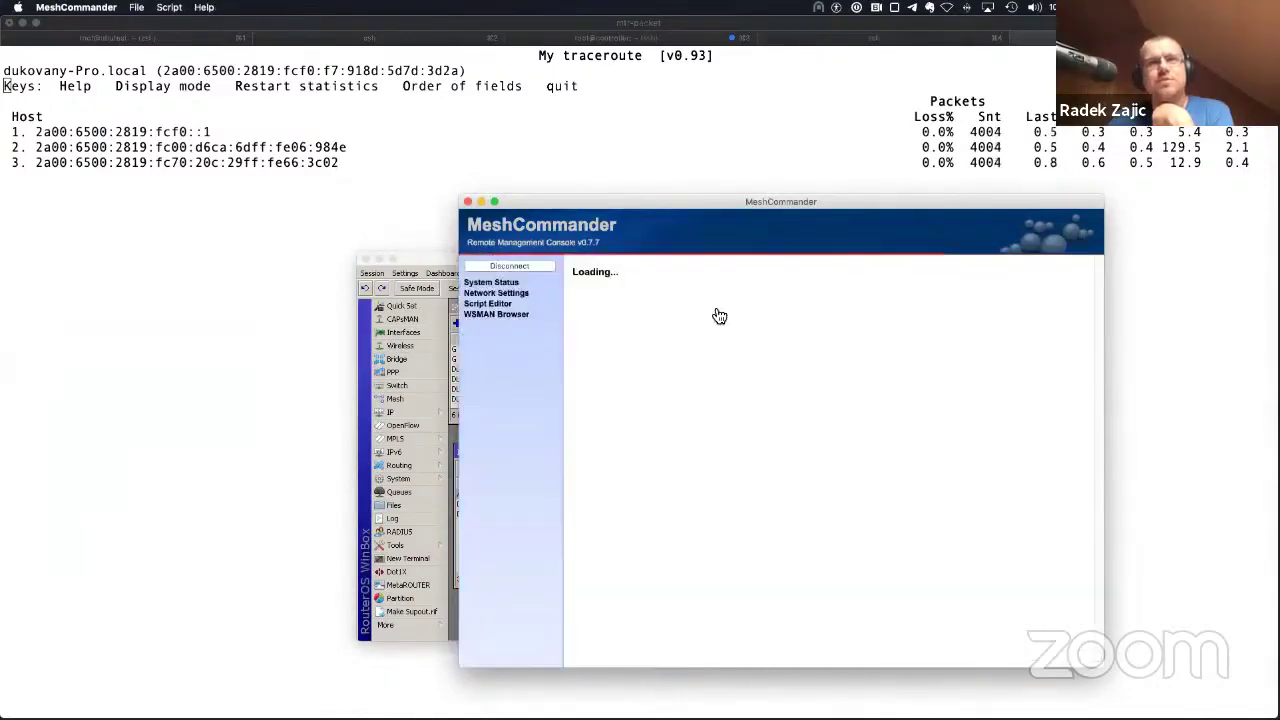
click(205, 233)
key(q)
key(Up)
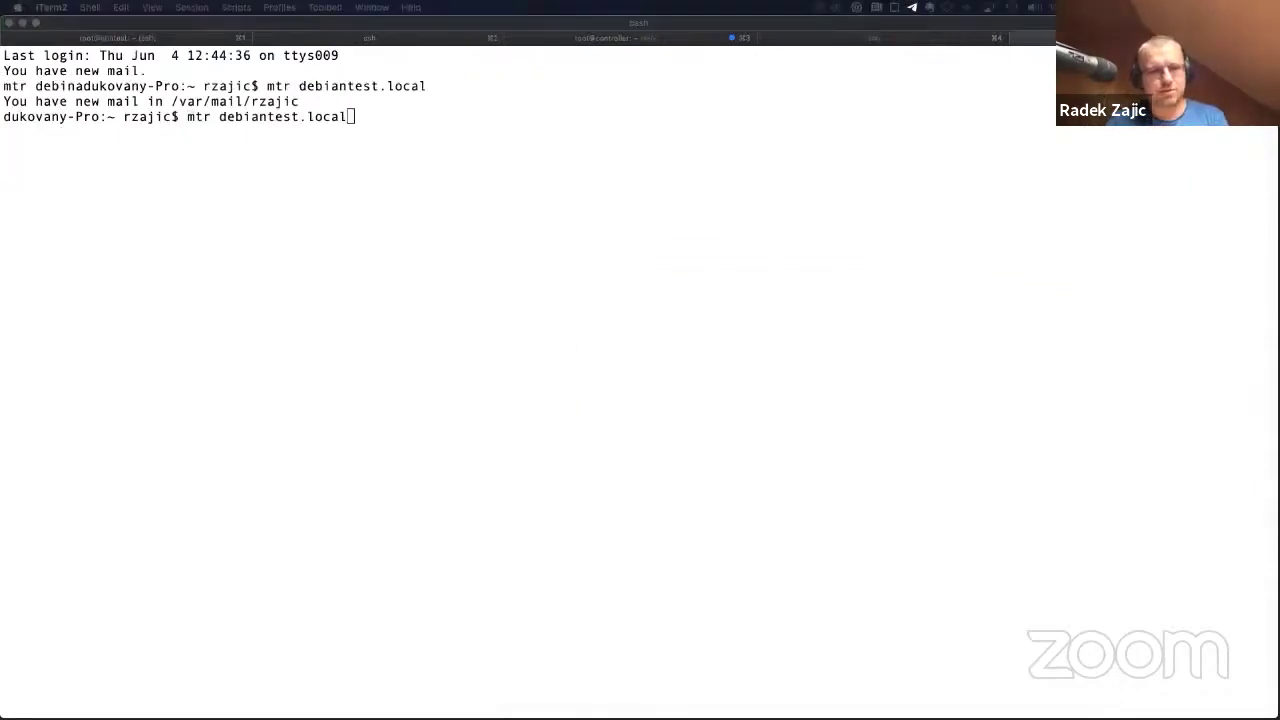
Step: Change the recalled trace's host and run mtr ubutest.local
click(294, 481)
key(ctrl+w)
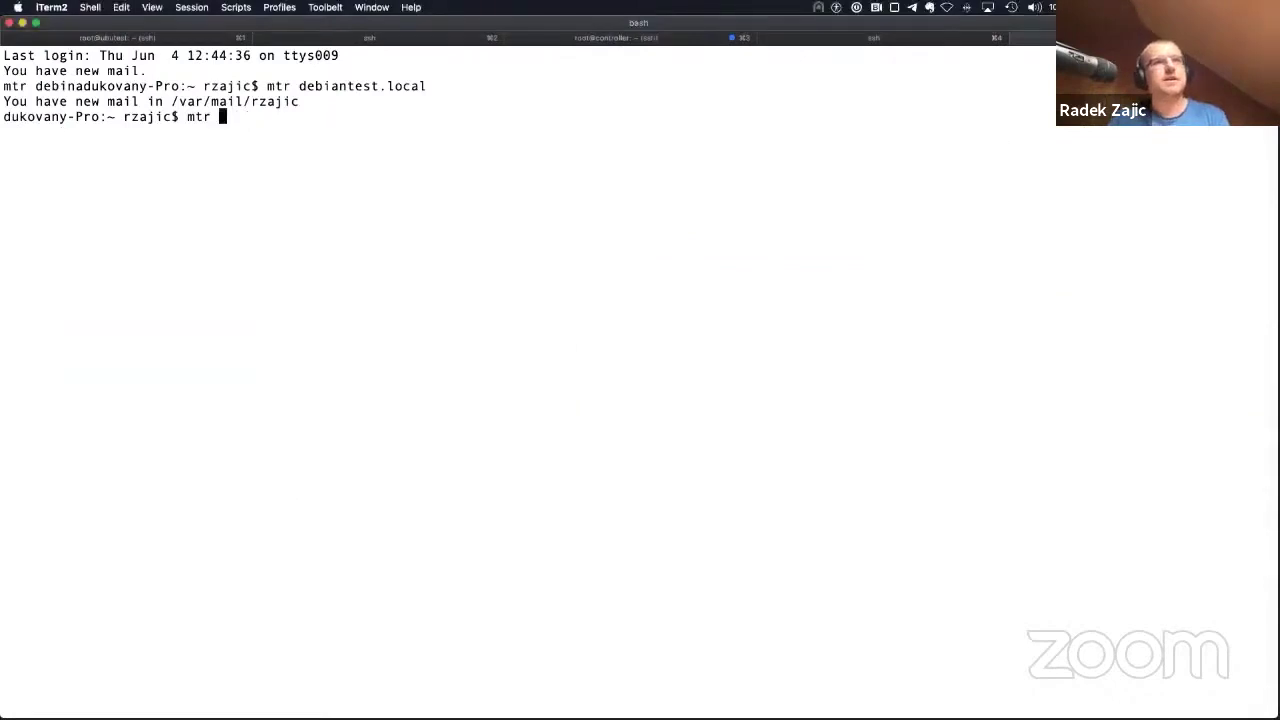
text(ubutest.local)
key(Return)
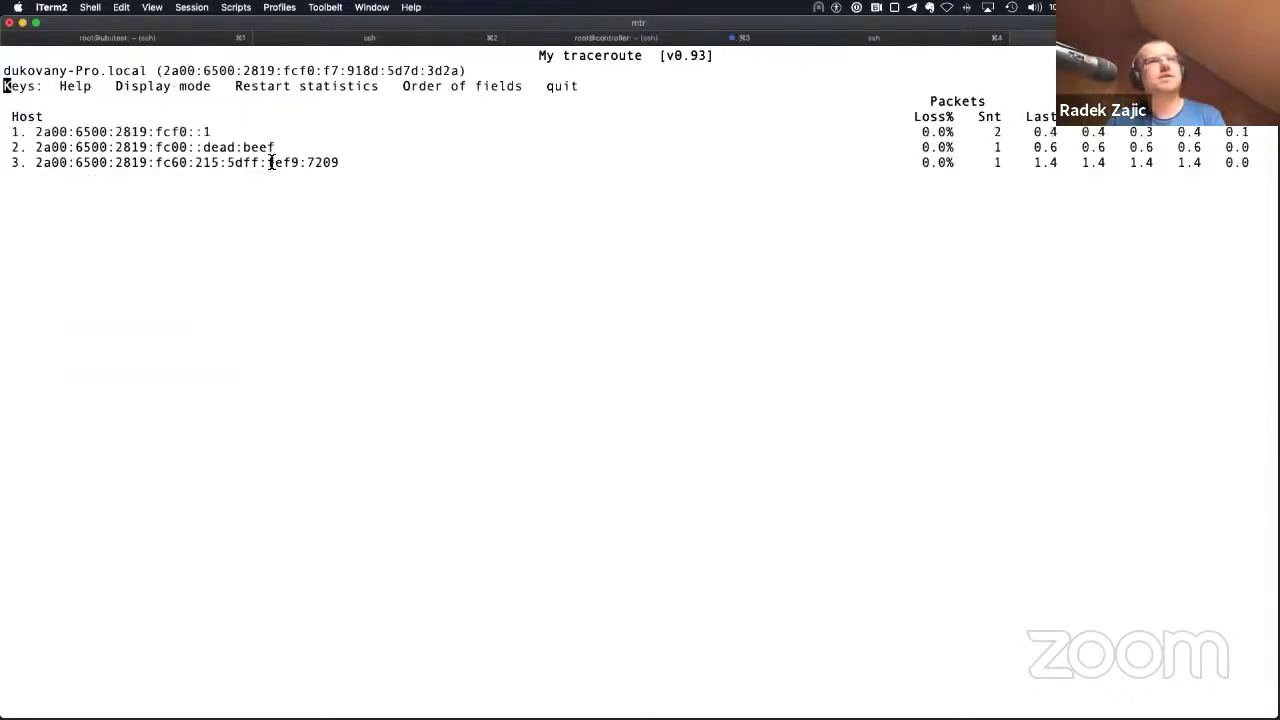
Step: Quit mtr and turn the recalled command into s ubutest.local to start the login
key(q)
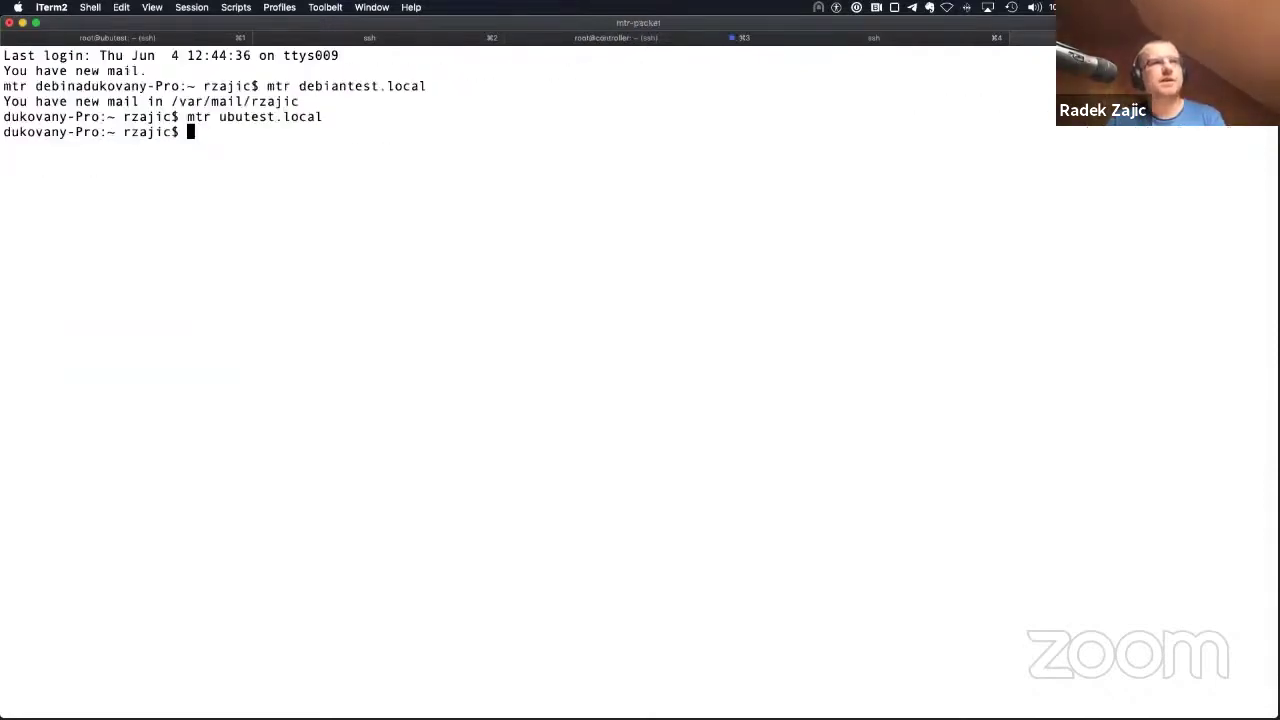
key(Up)
key(ctrl+a)
key(Right)
key(Right)
key(Right)
key(Right)
key(ctrl+u)
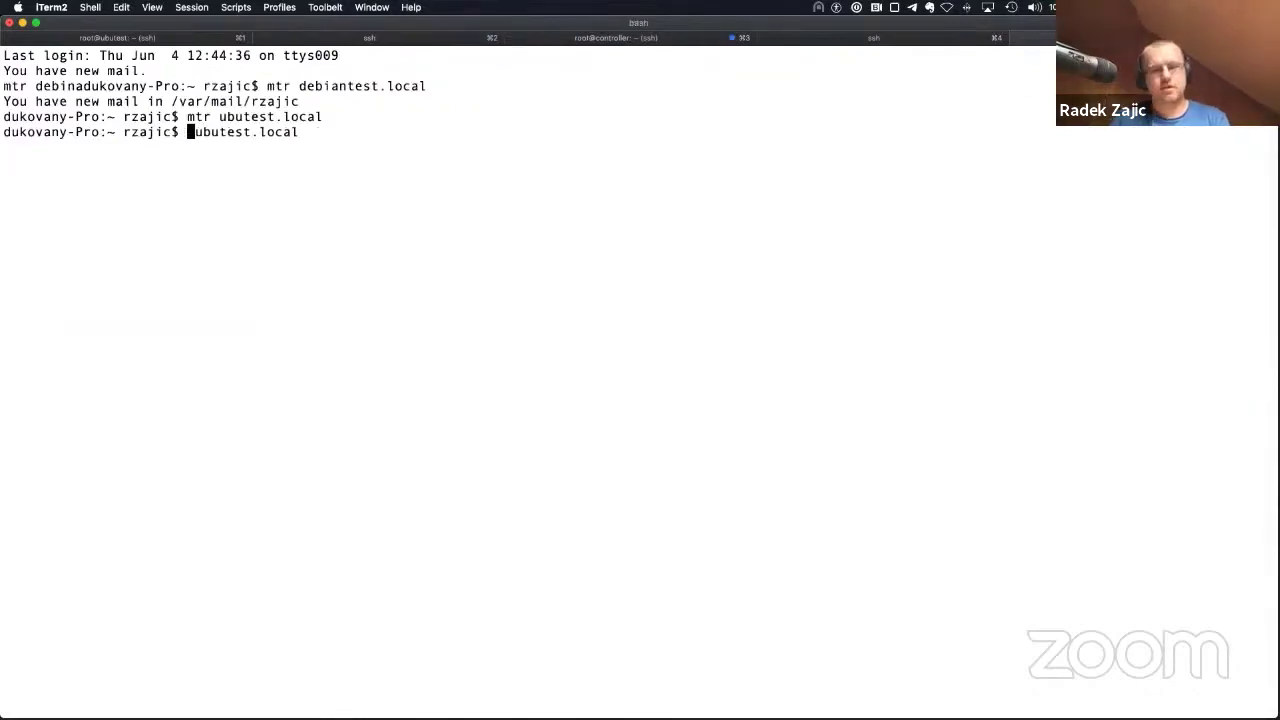
text(s)
key(Return)
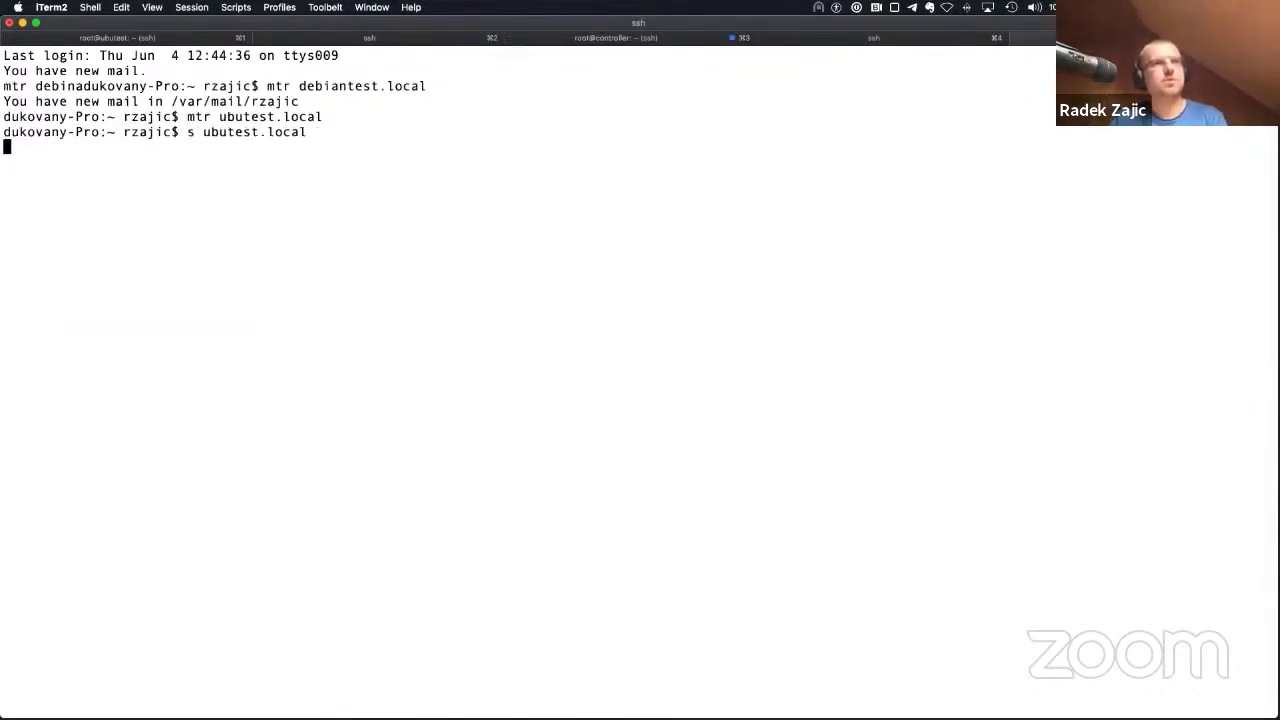
text(mtr )
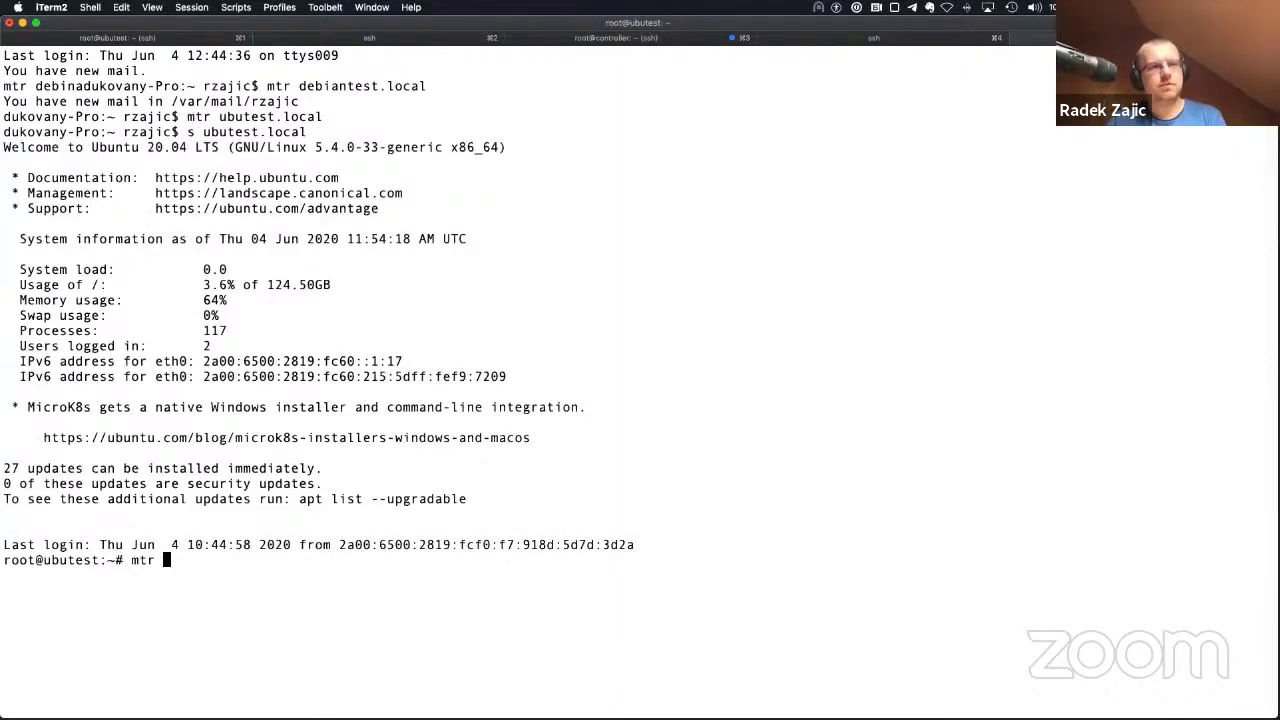
text(www.idnes.cz)
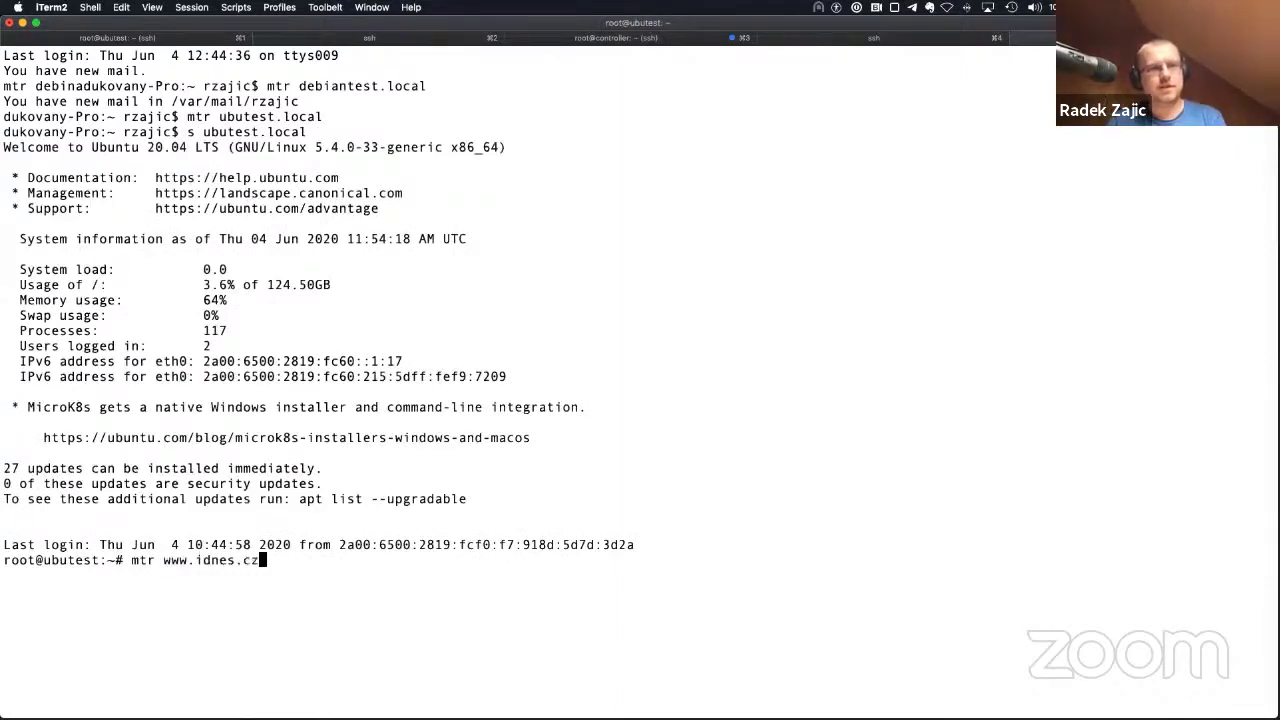
key(Return)
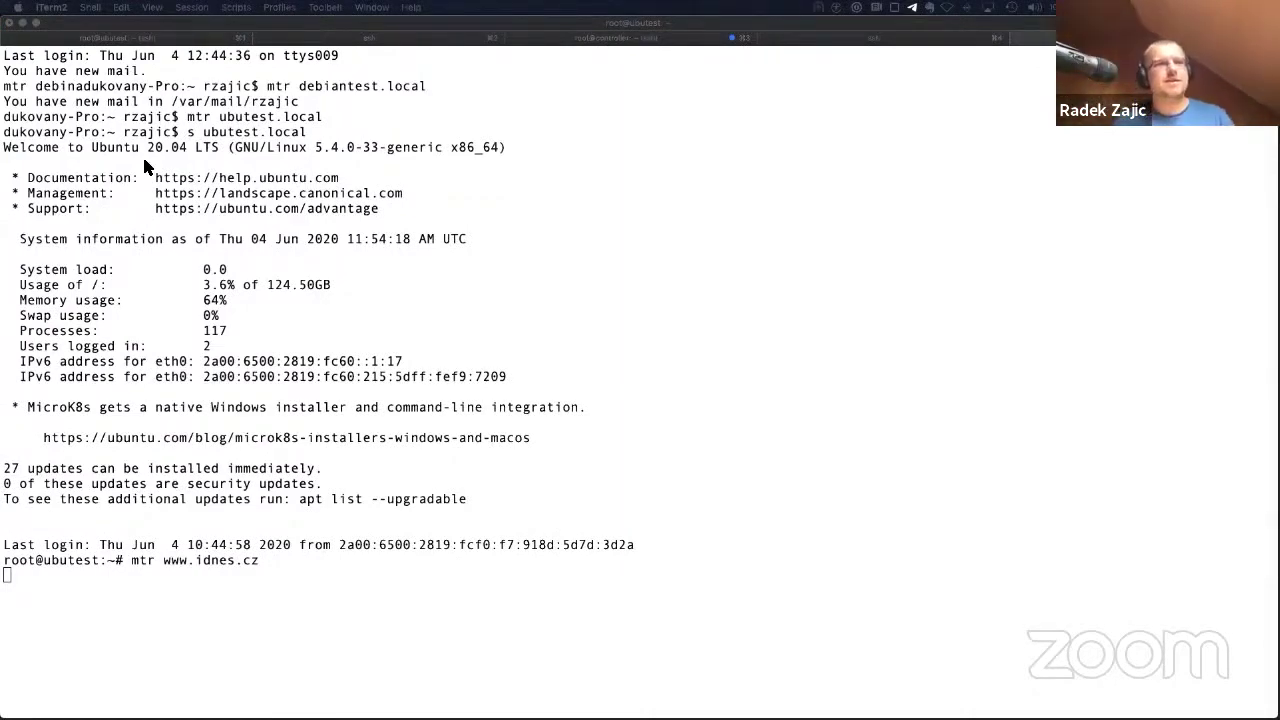
click(251, 364)
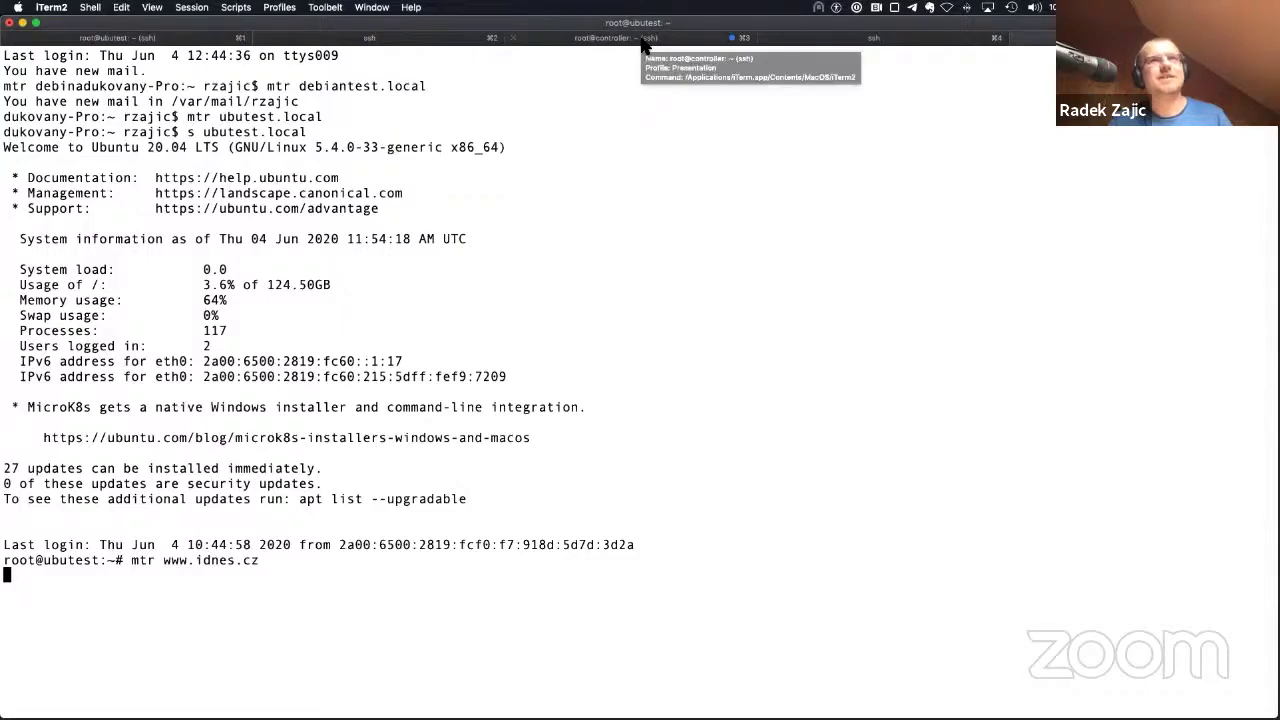
click(834, 42)
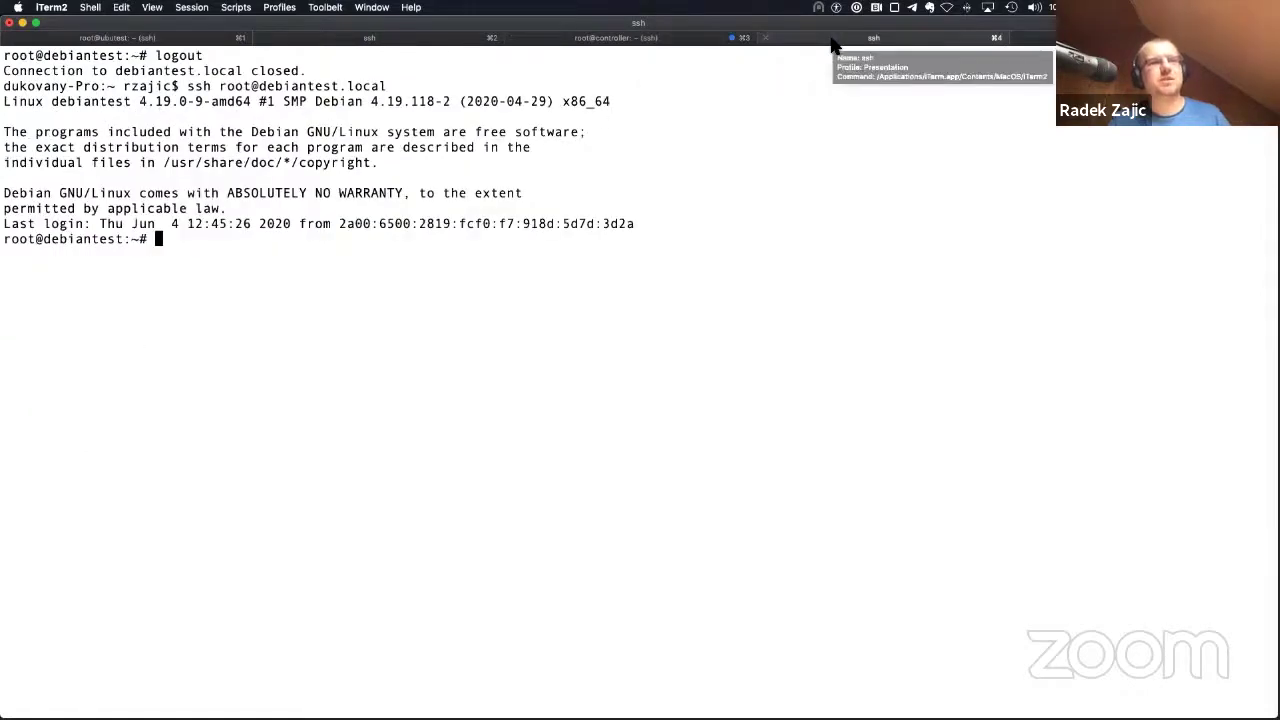
text(mtr www)
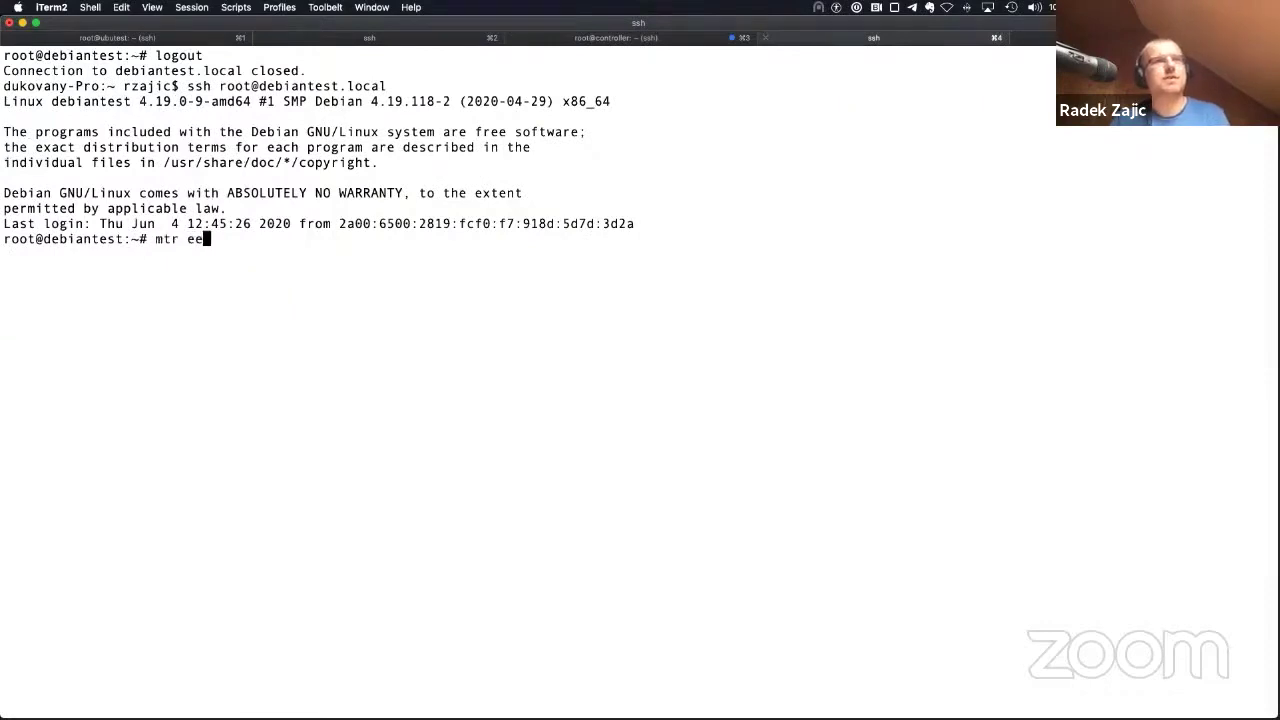
text(.idnes.cz)
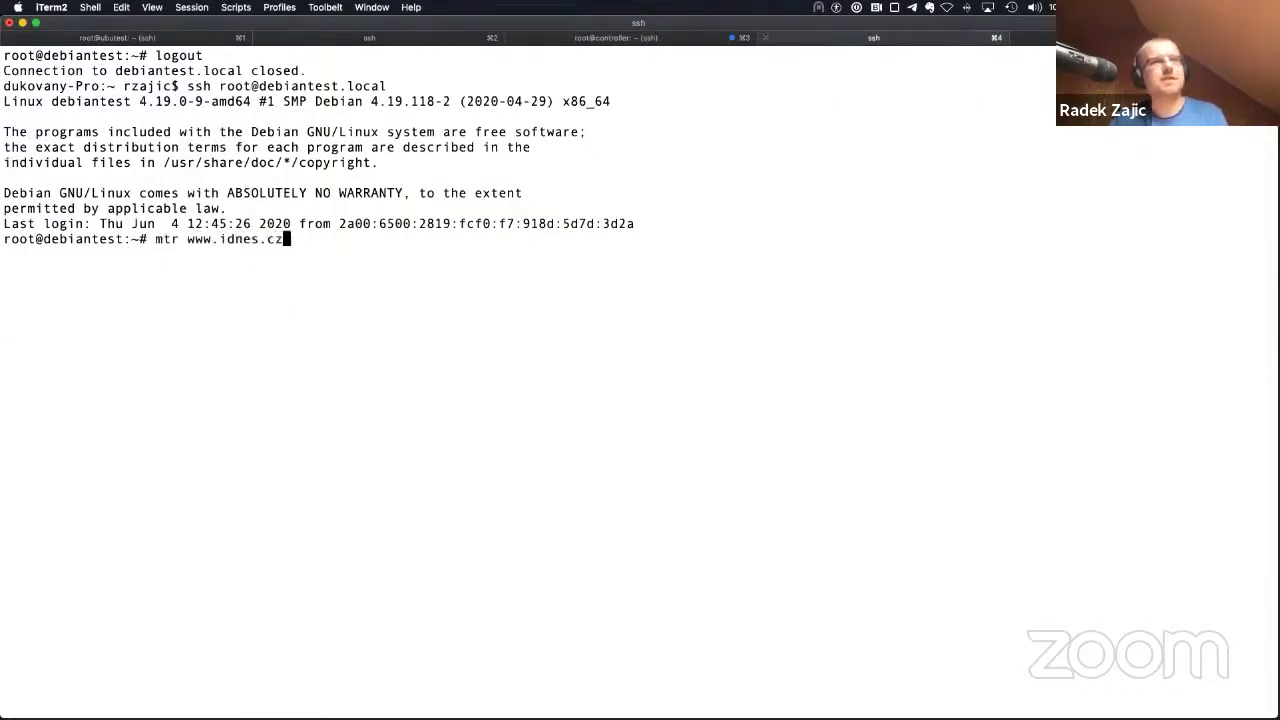
key(Return)
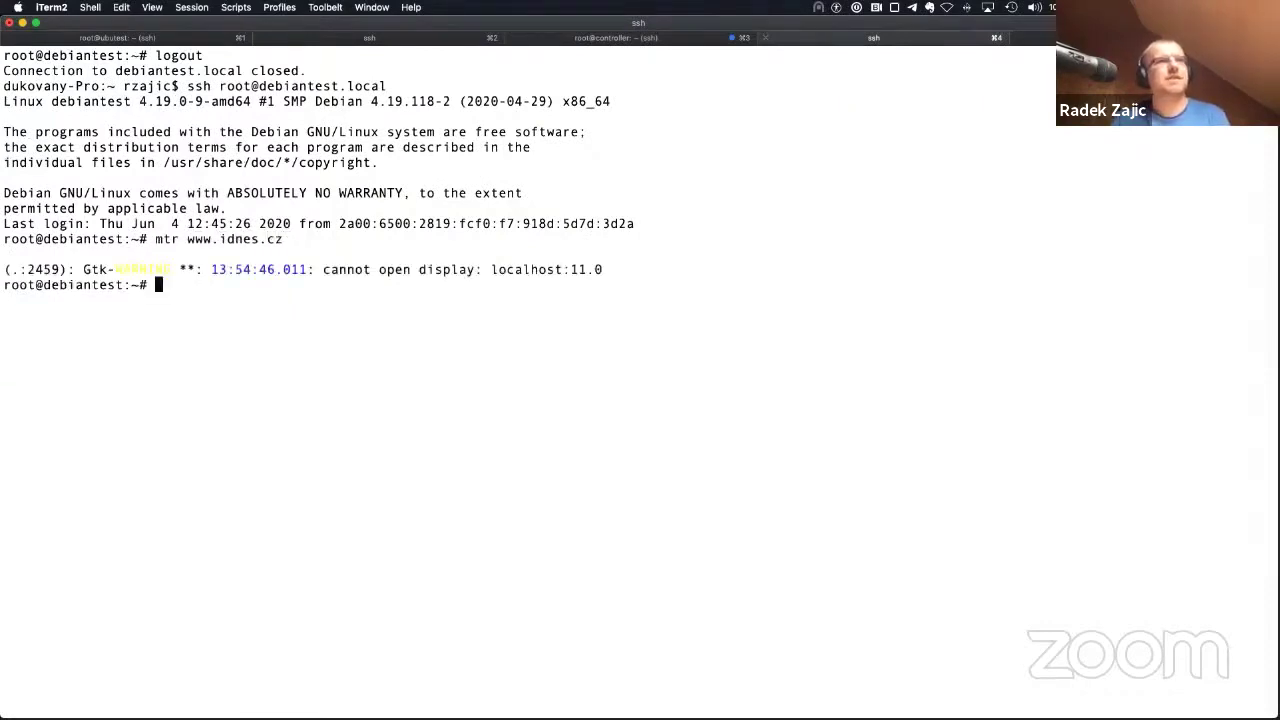
text(unset DISPLAY)
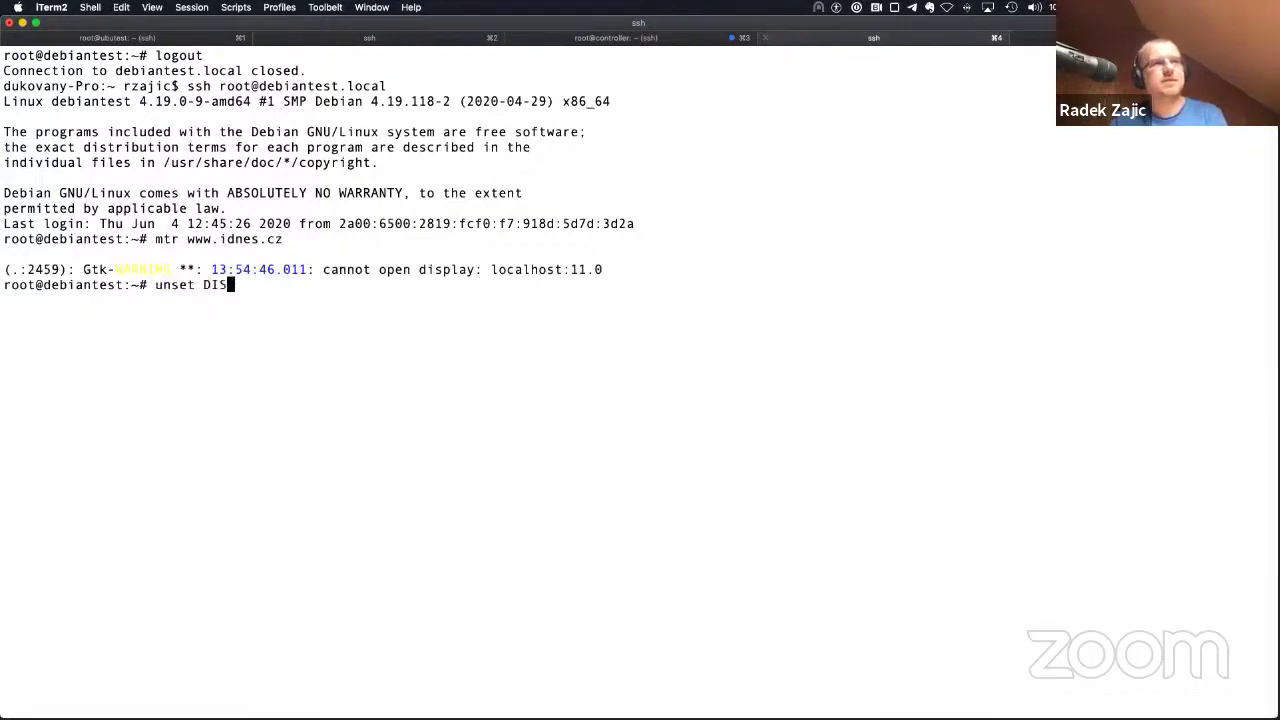
key(Return)
key(Up)
key(Up)
key(Return)
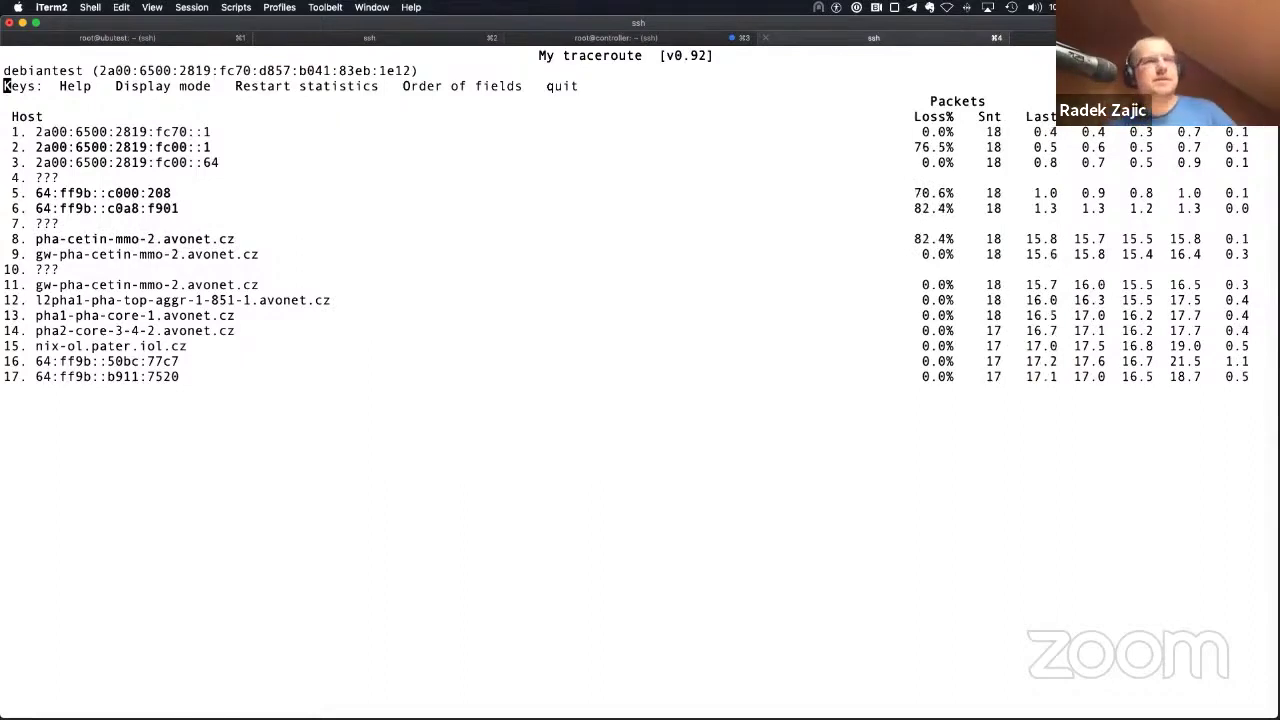
Step: Quit mtr and place the cursor in the recalled command just before the host name
key(q)
key(Up)
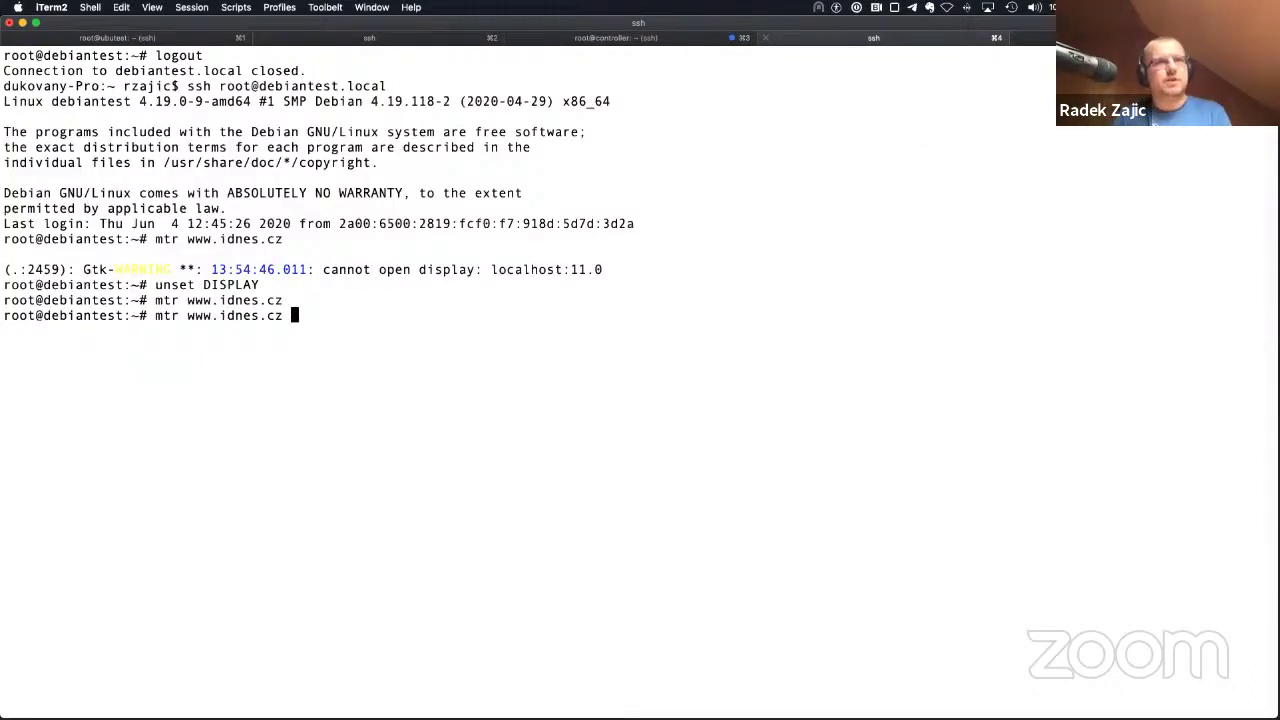
key(ctrl+a)
key(Right)
key(Right)
key(Right)
key(Right)
text(-b)
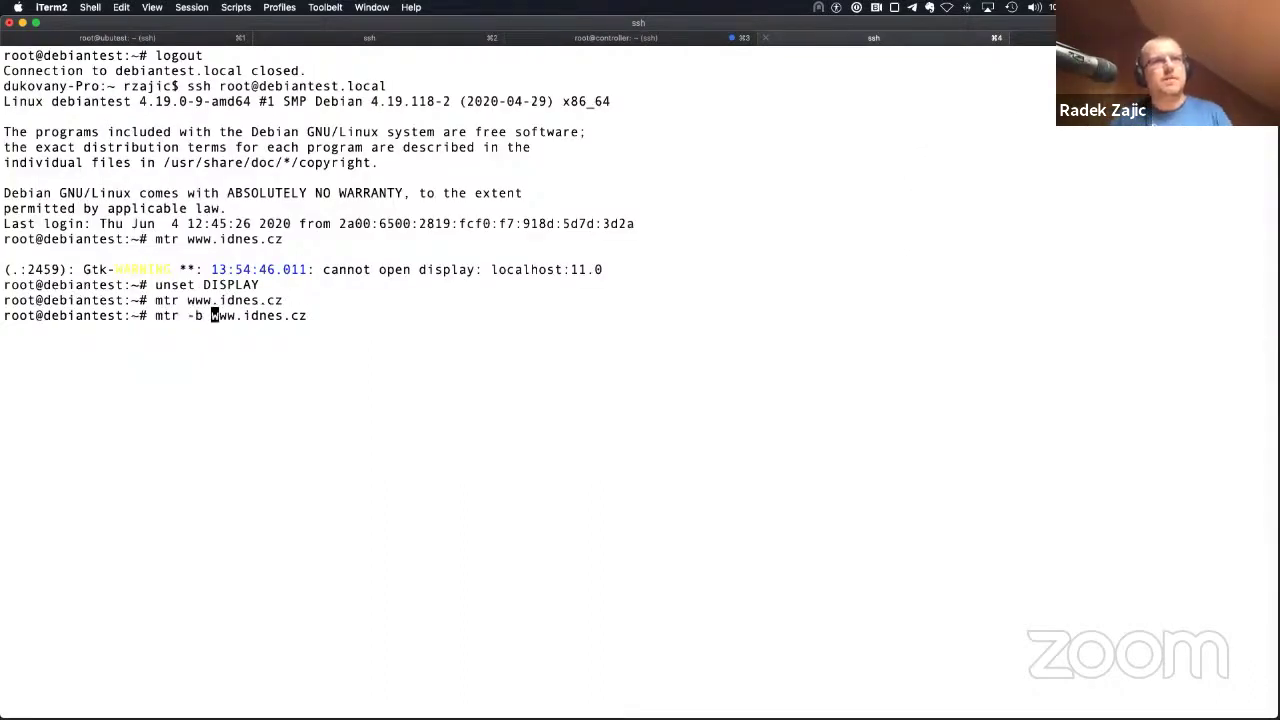
key(Return)
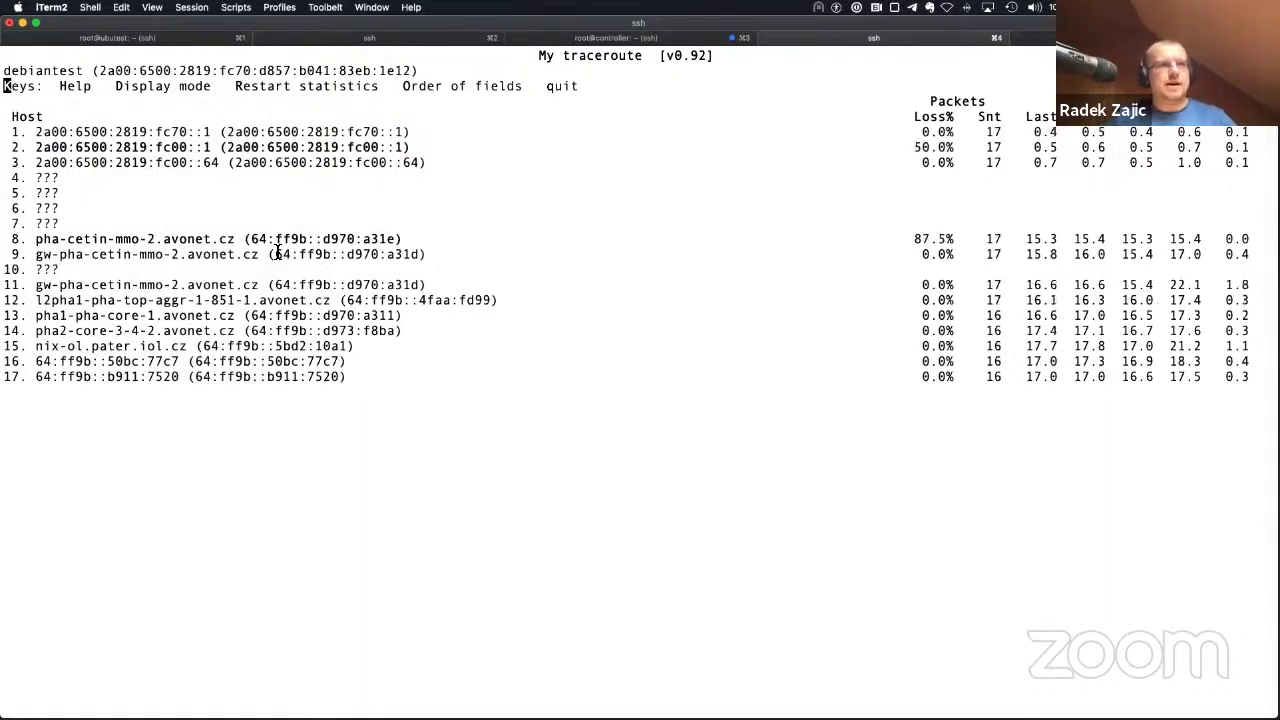
triple_click(161, 133)
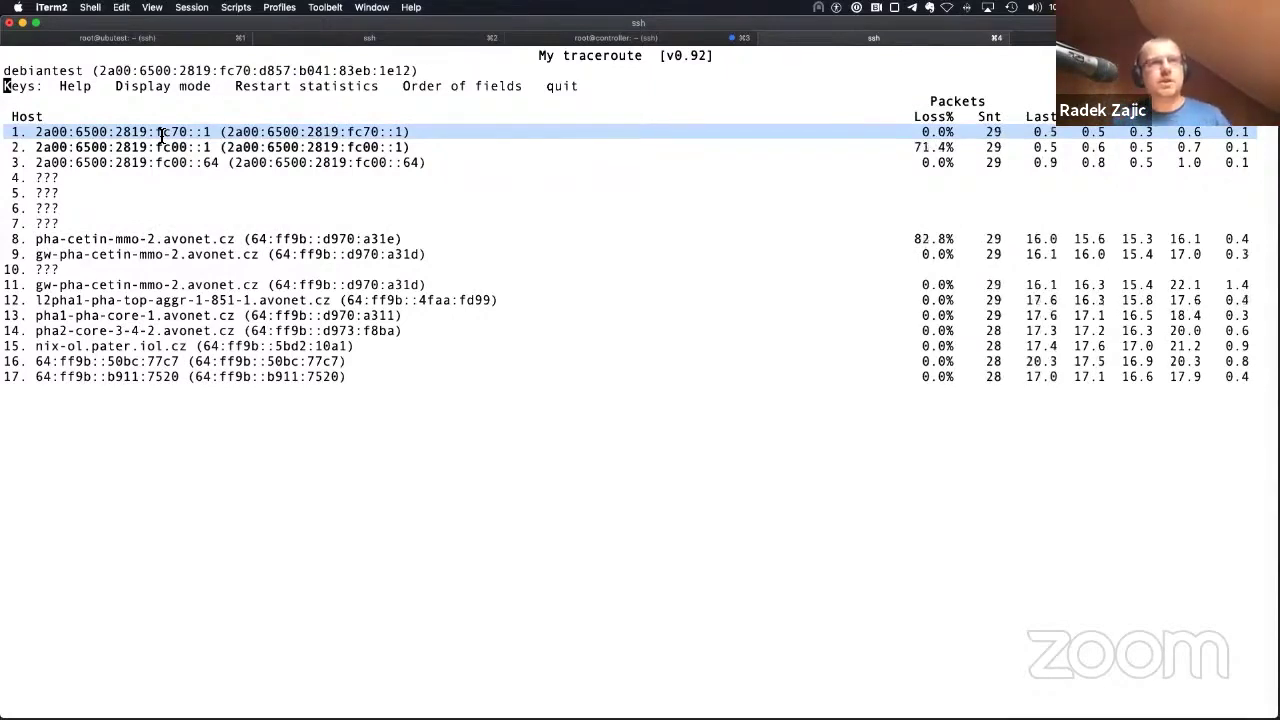
click(150, 148)
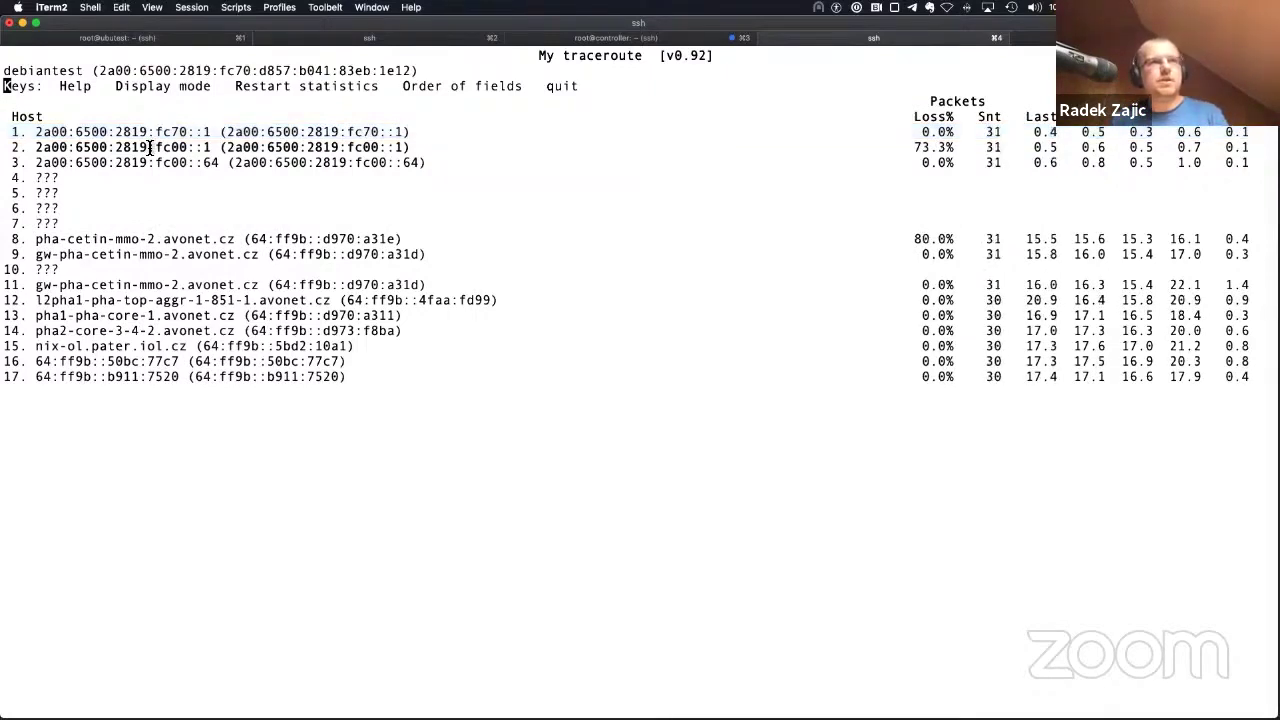
triple_click(150, 147)
triple_click(136, 163)
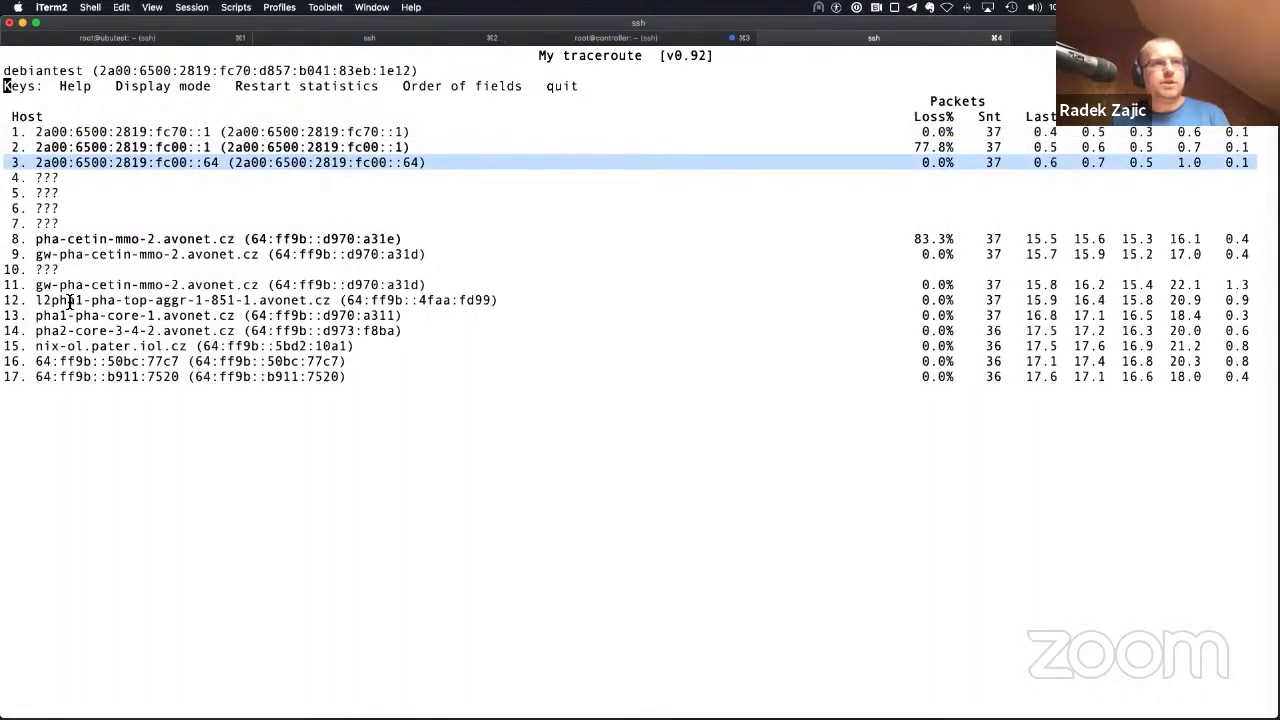
Step: Quit mtr, run ip a, and make the terminal text bigger twice via View
text(q)
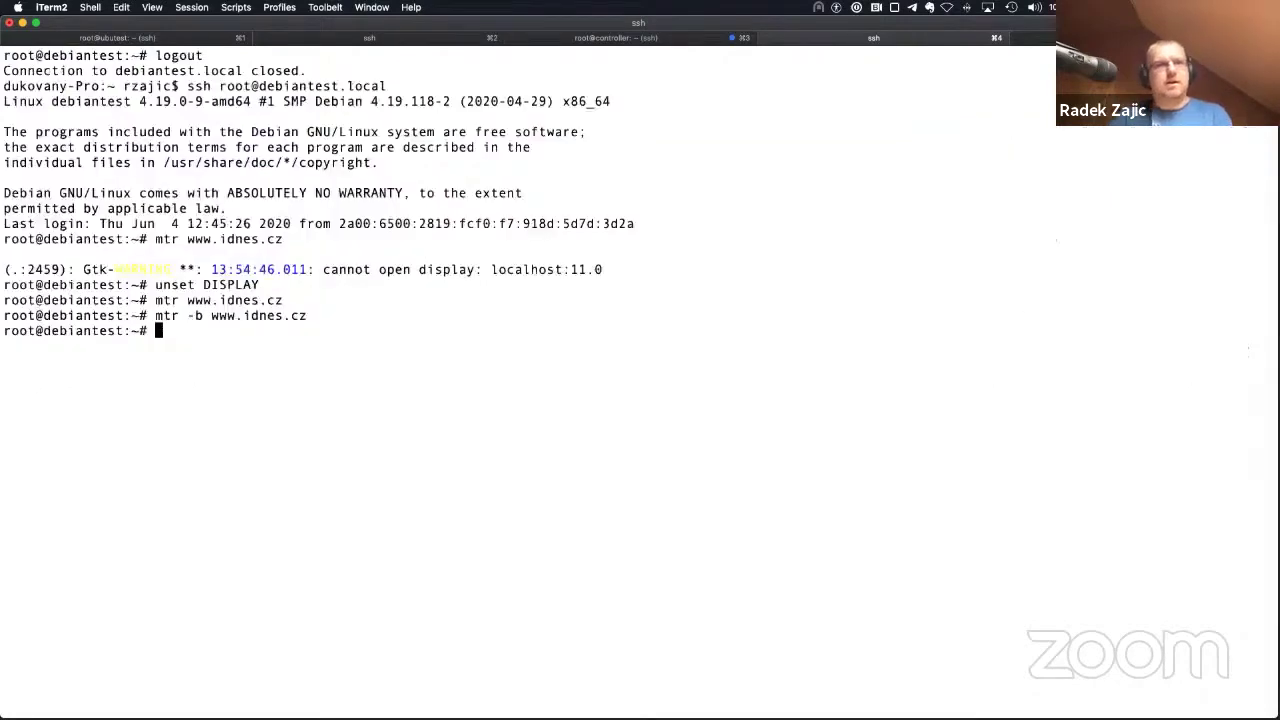
text(ip a)
key(Return)
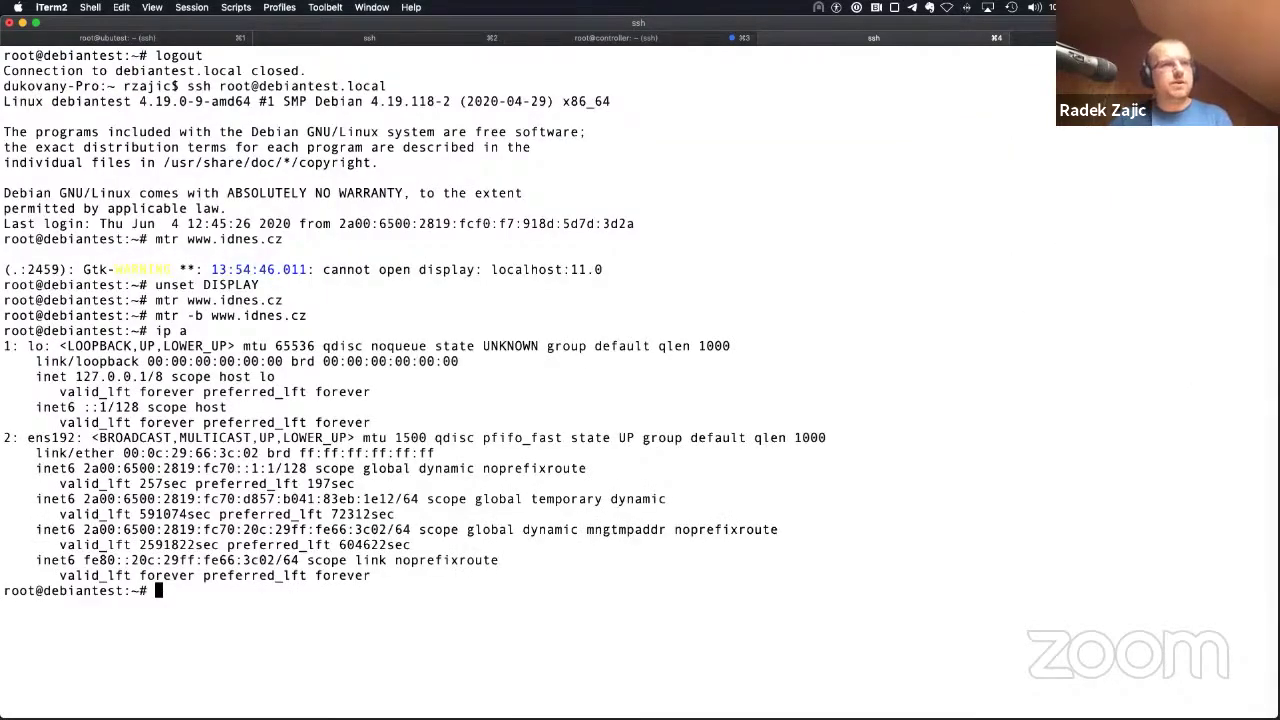
click(152, 7)
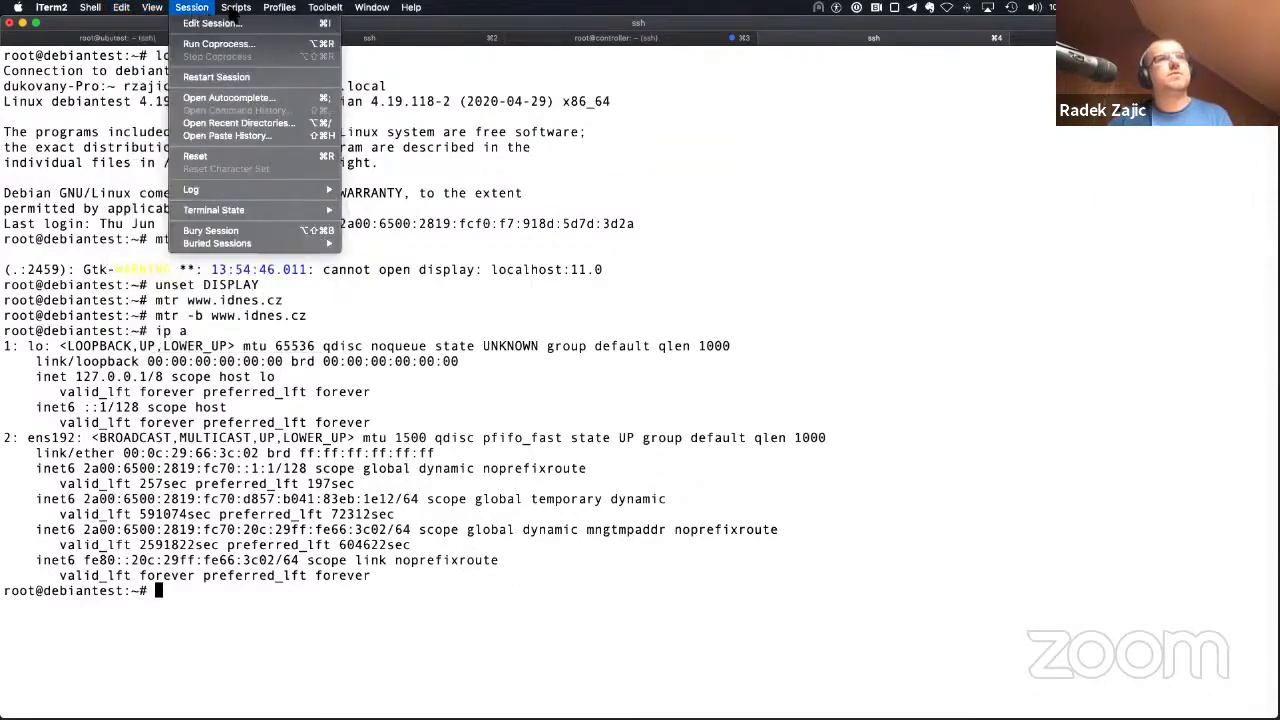
mouse_move(214, 10)
mouse_move(152, 8)
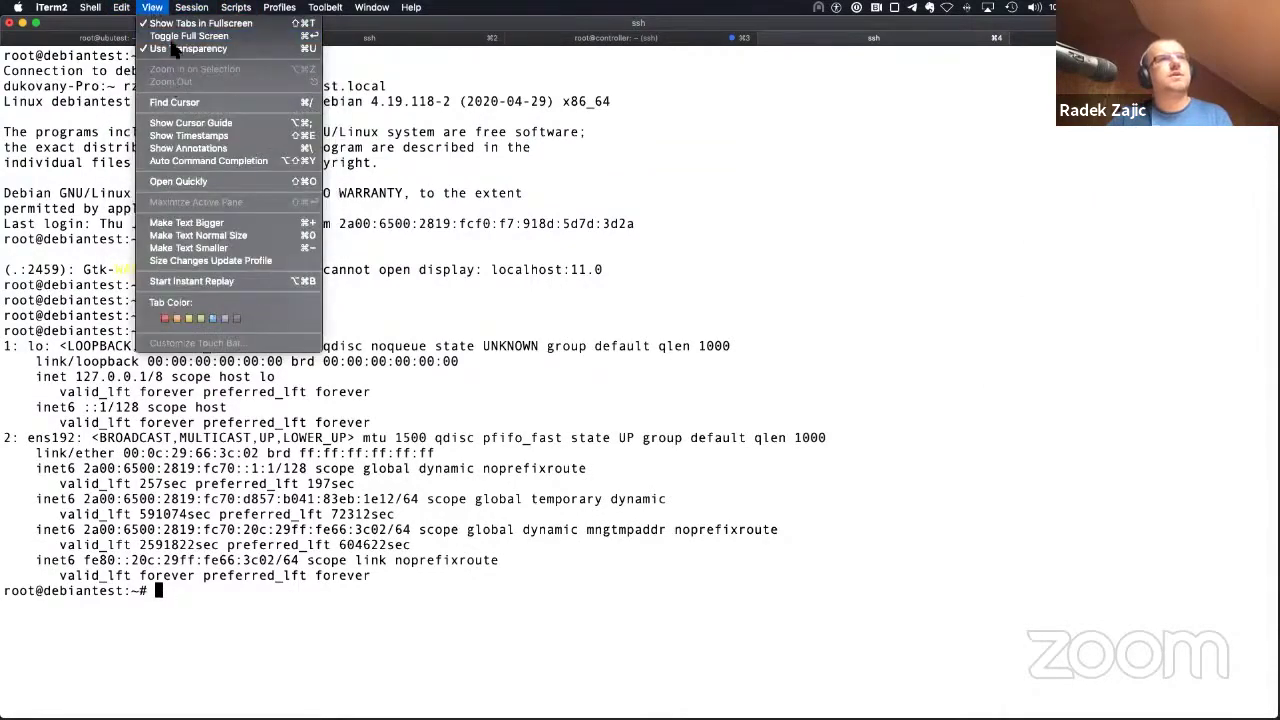
click(188, 222)
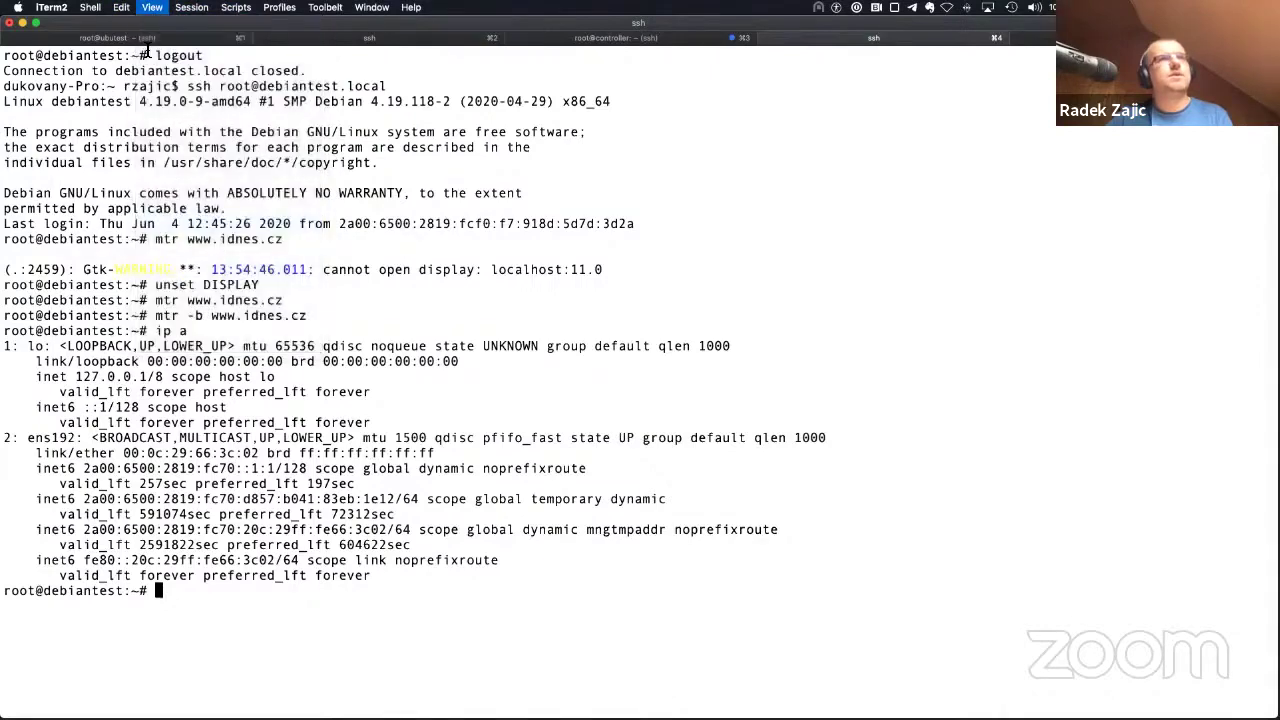
click(152, 8)
click(185, 229)
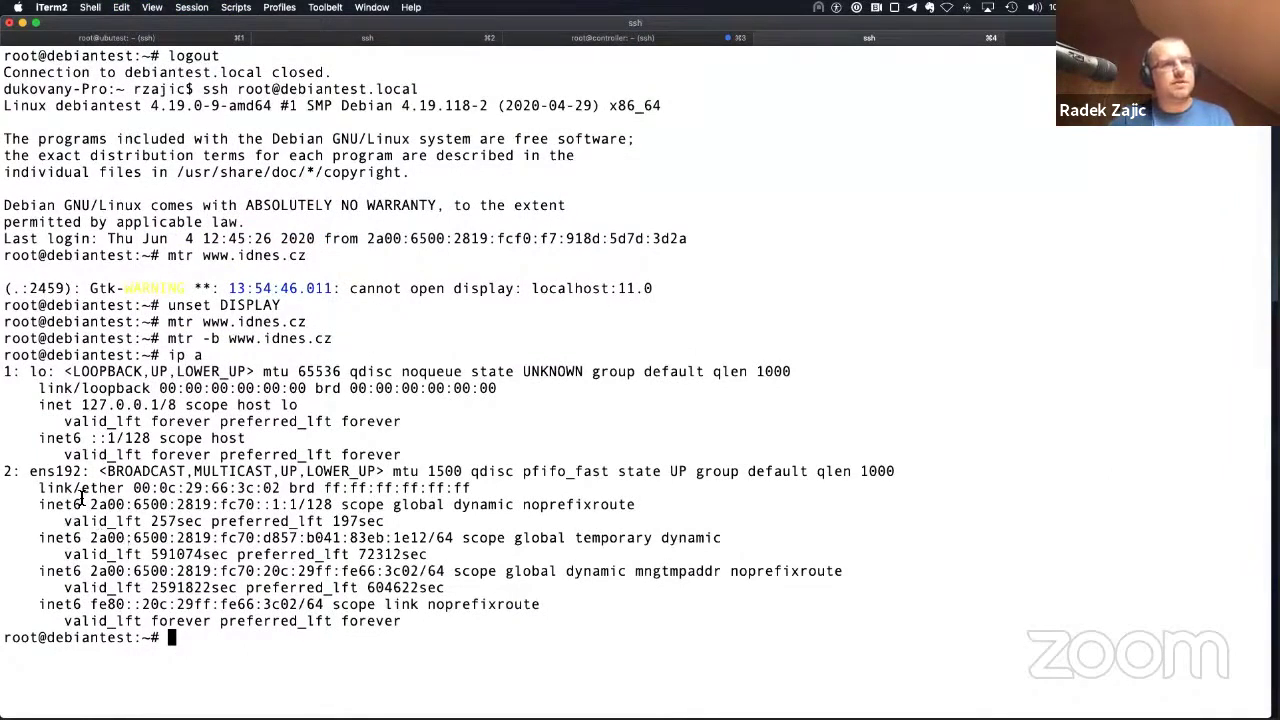
Step: Highlight the ens192 inet6 address lines, then switch to Chrome
drag(82, 497, 263, 616)
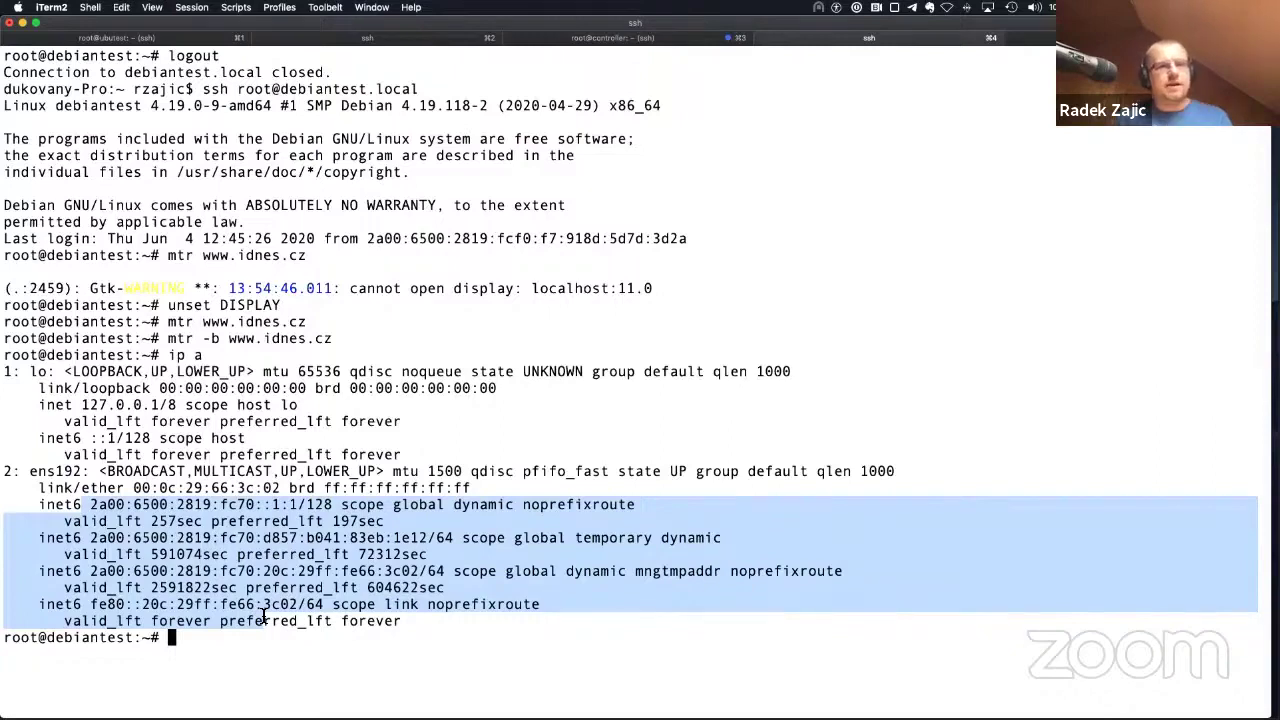
click(336, 521)
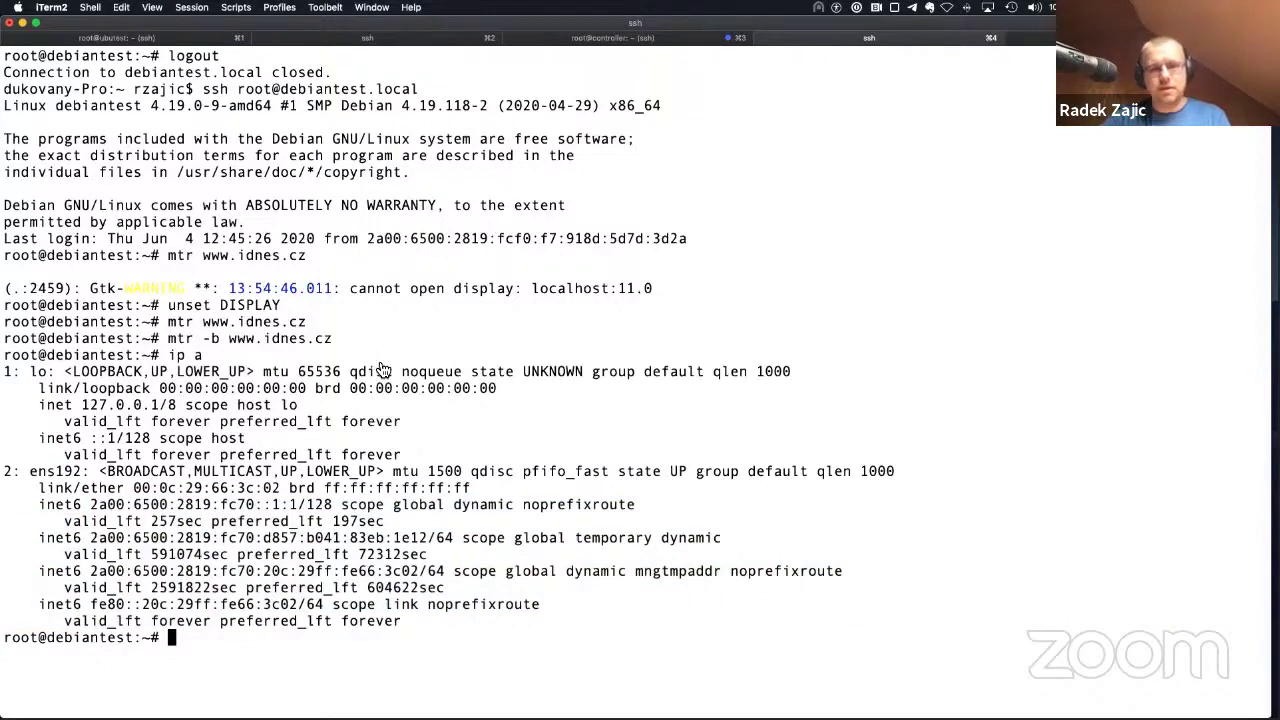
key(super+Tab)
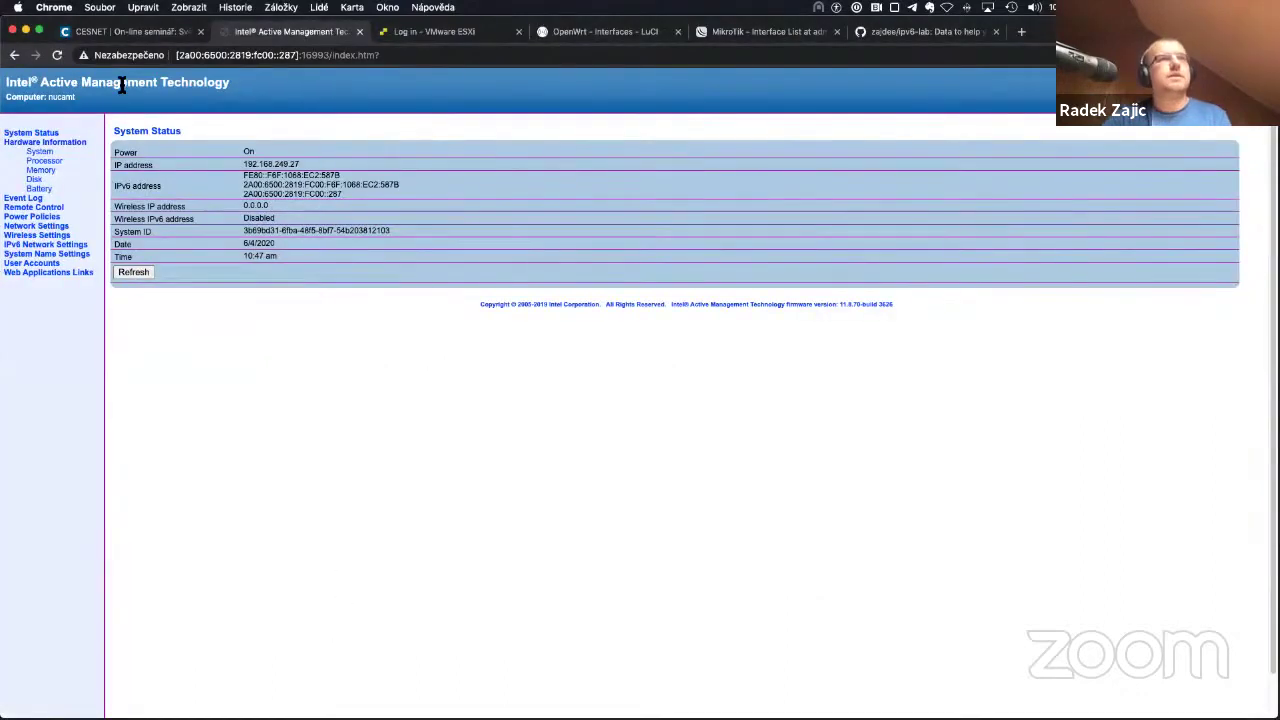
Step: Open IPv6 Network Settings and sign back in as admin after the expired session
click(33, 245)
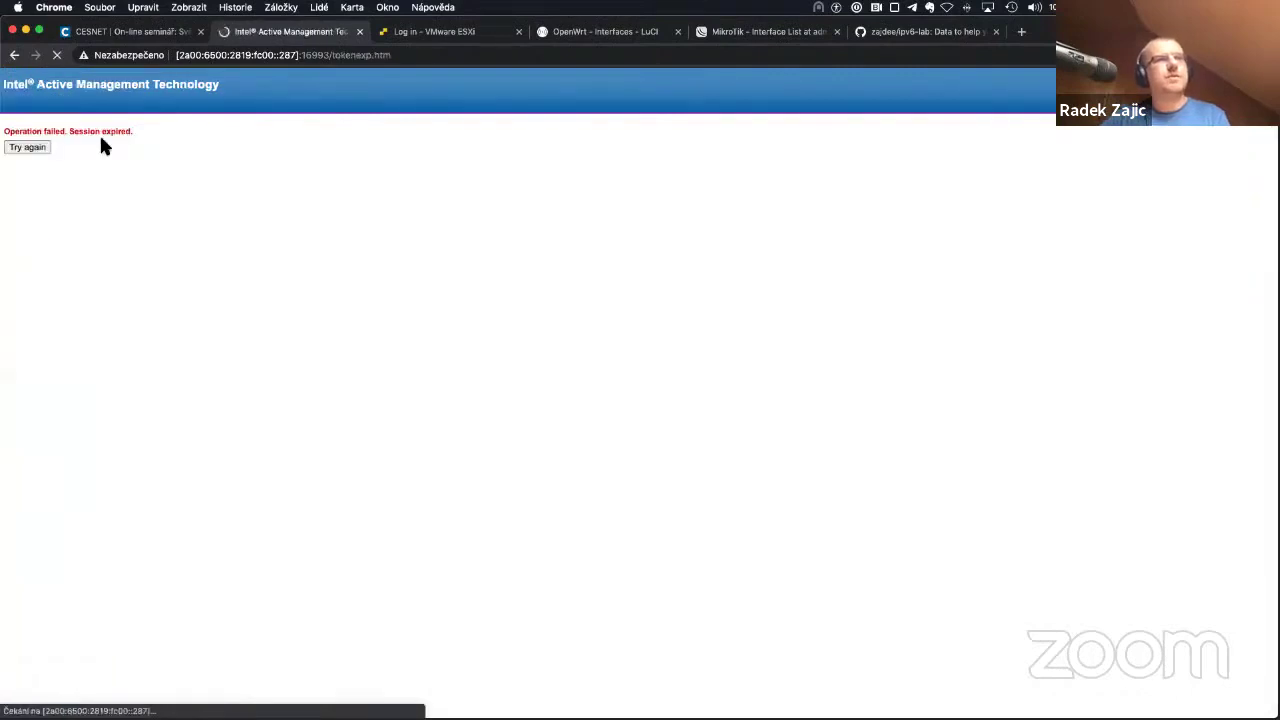
click(28, 148)
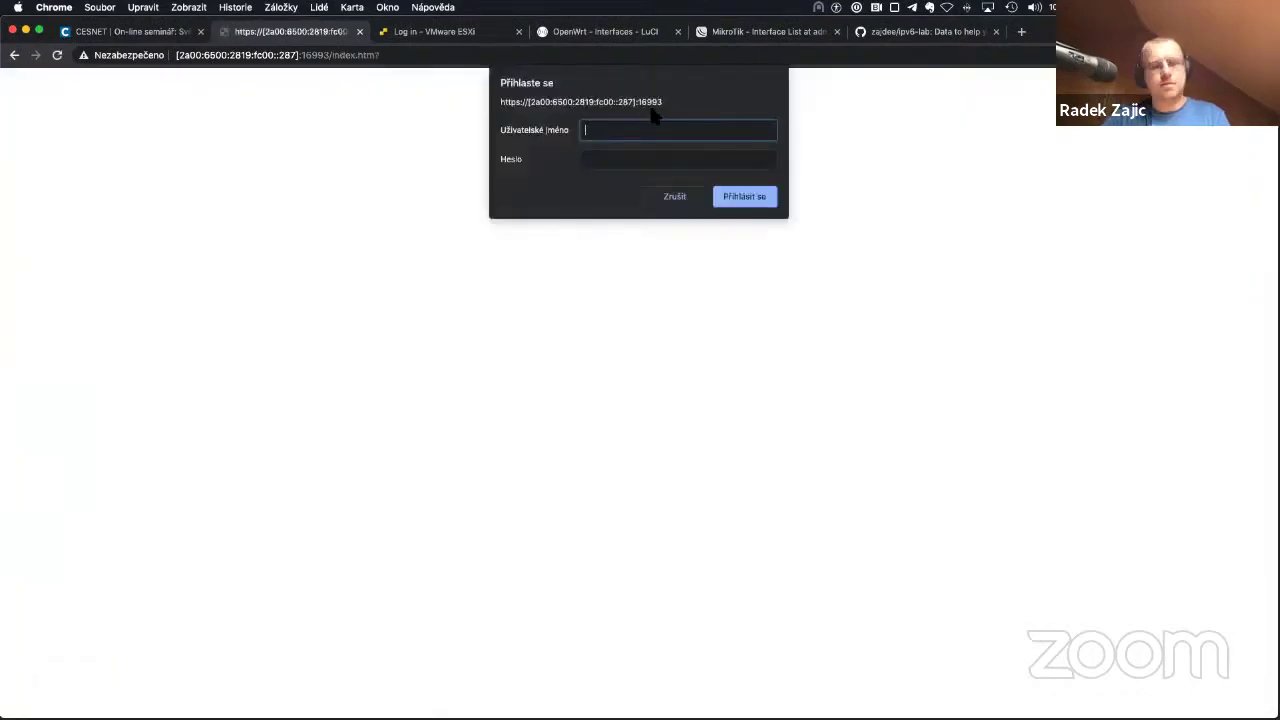
text(admin)
key(Tab)
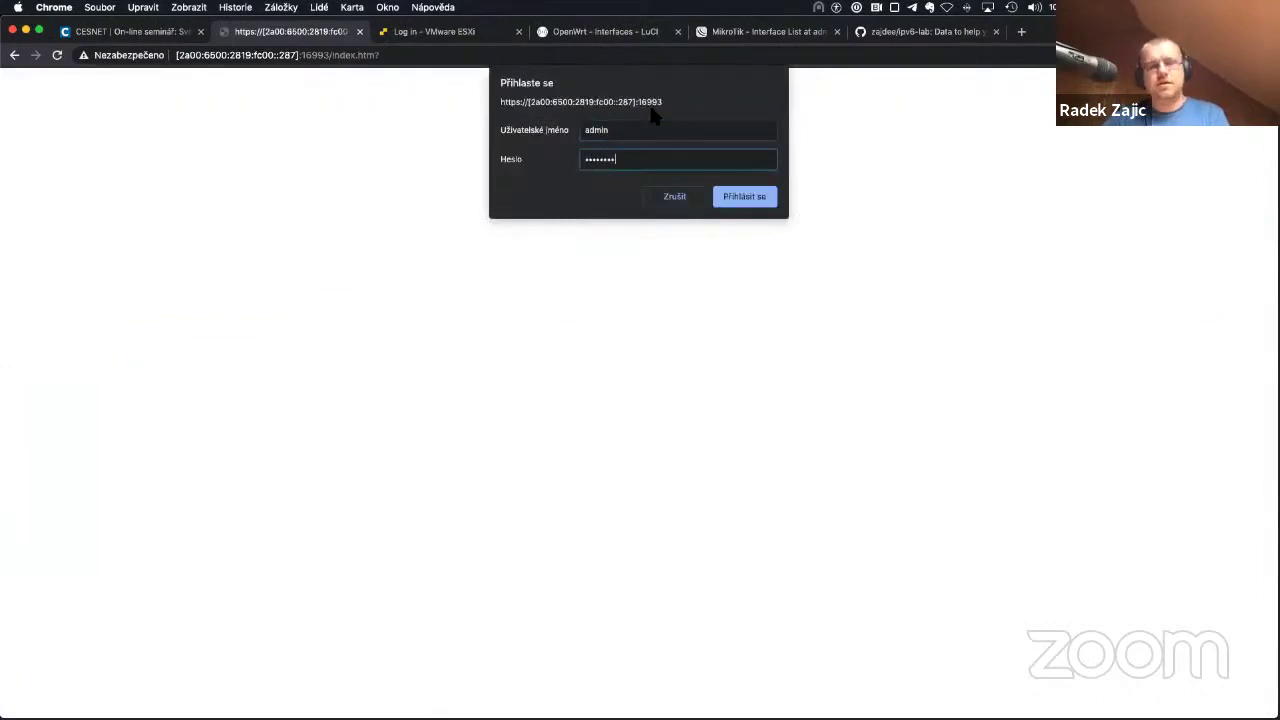
key(Return)
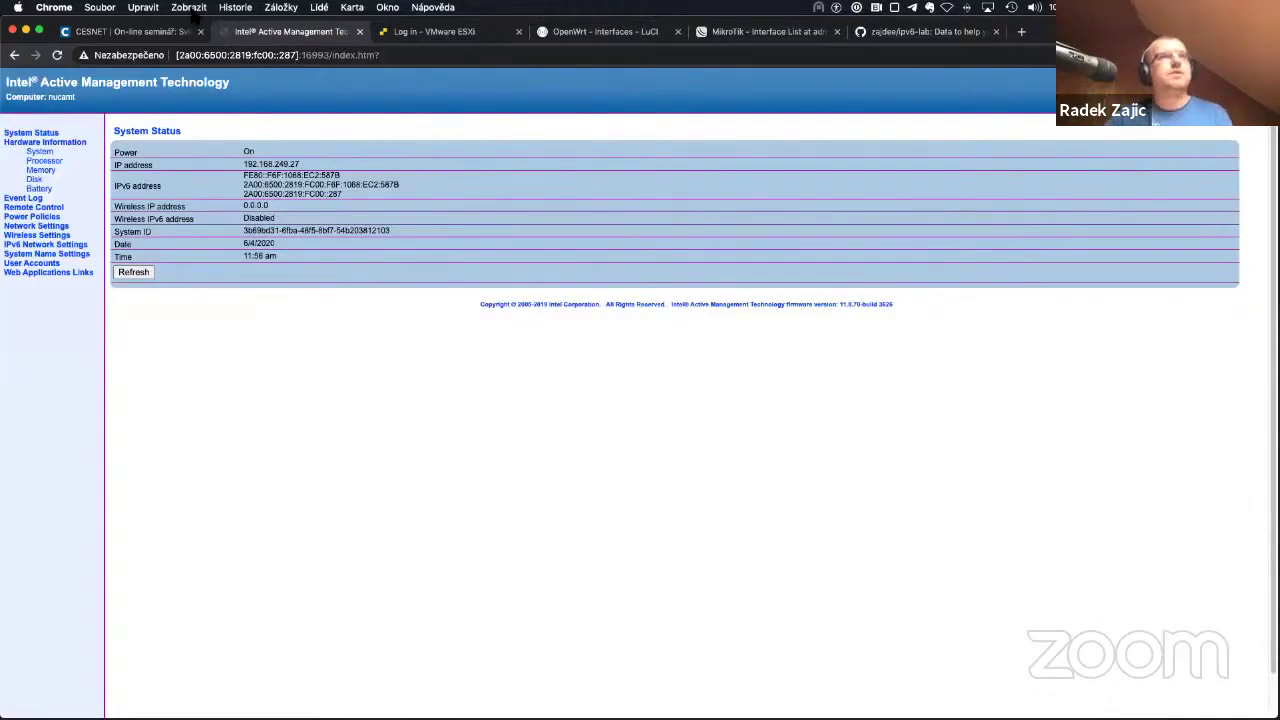
Step: Zoom the Chrome page in twice for readability
click(189, 8)
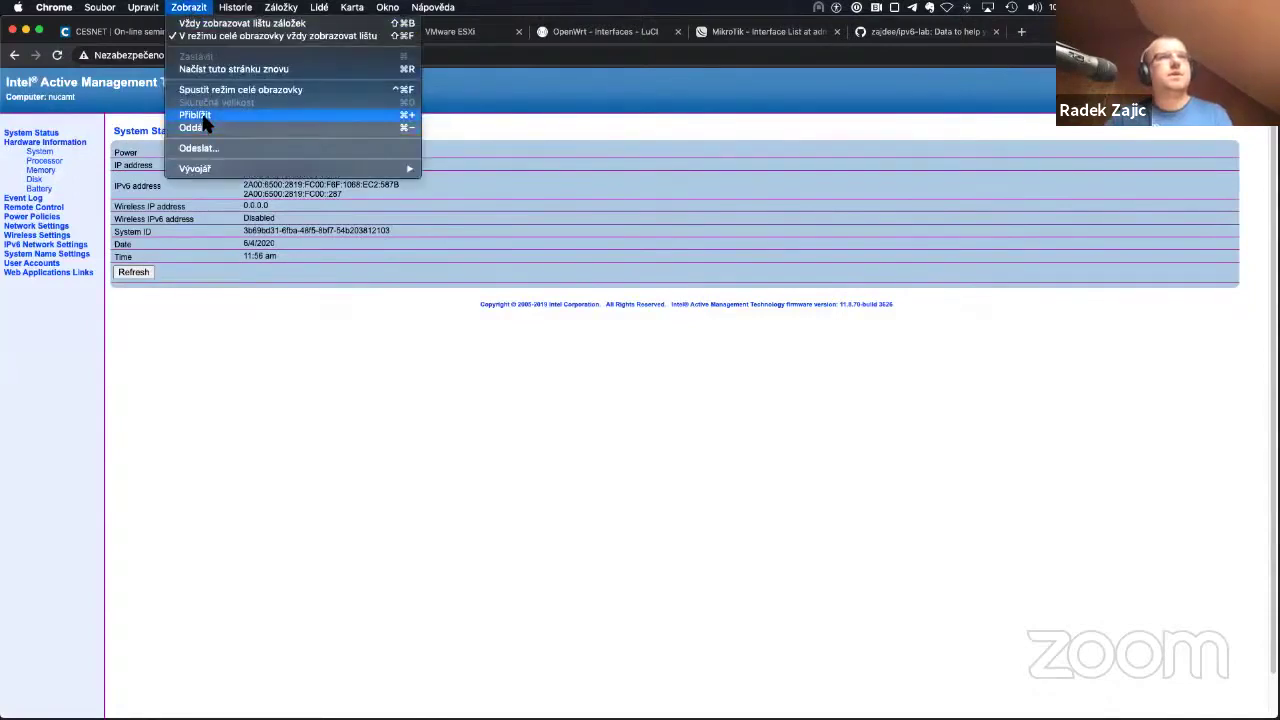
click(203, 116)
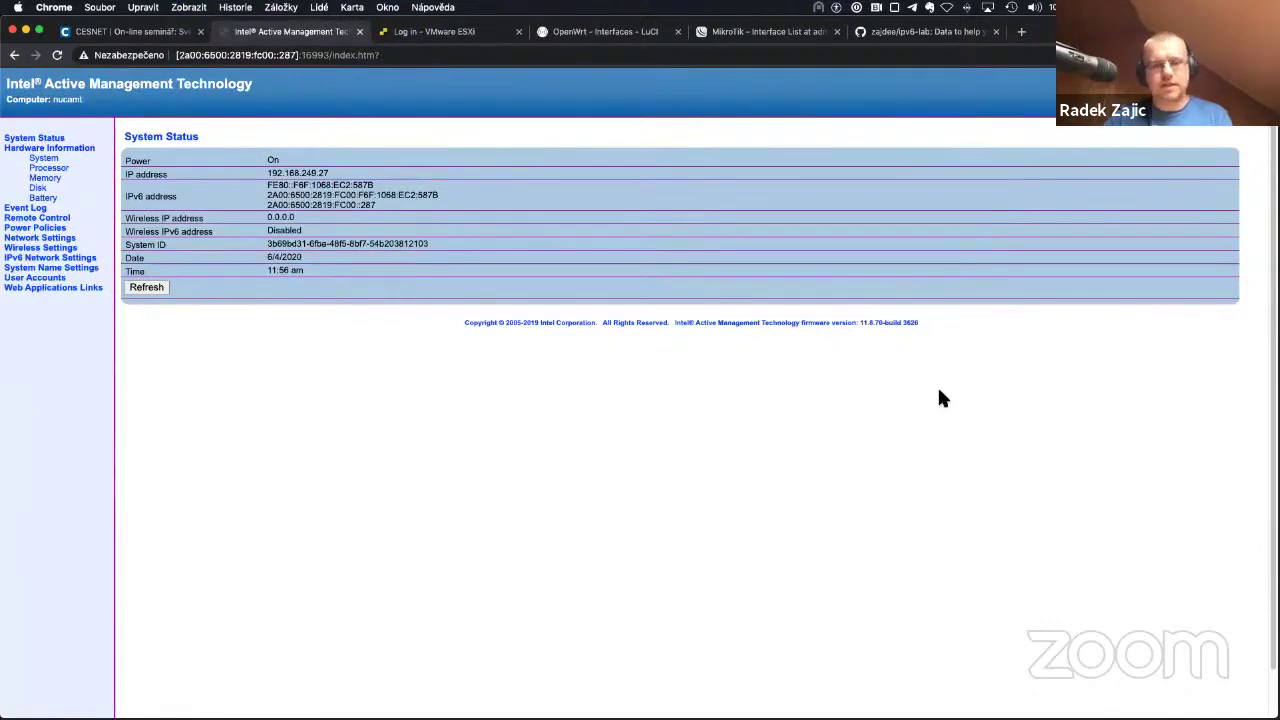
key(super+equal)
key(super+equal)
key(super+equal)
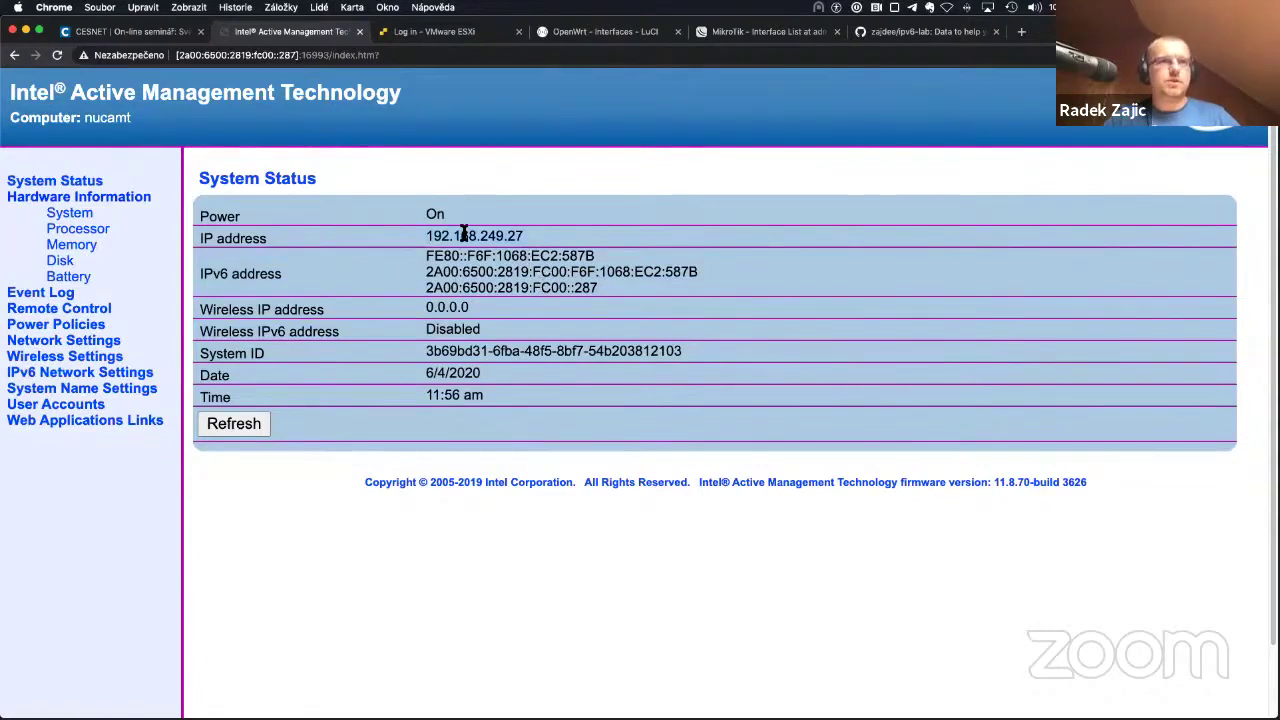
Step: On the ESXi tab, attempt to log in as root with the account password
click(418, 36)
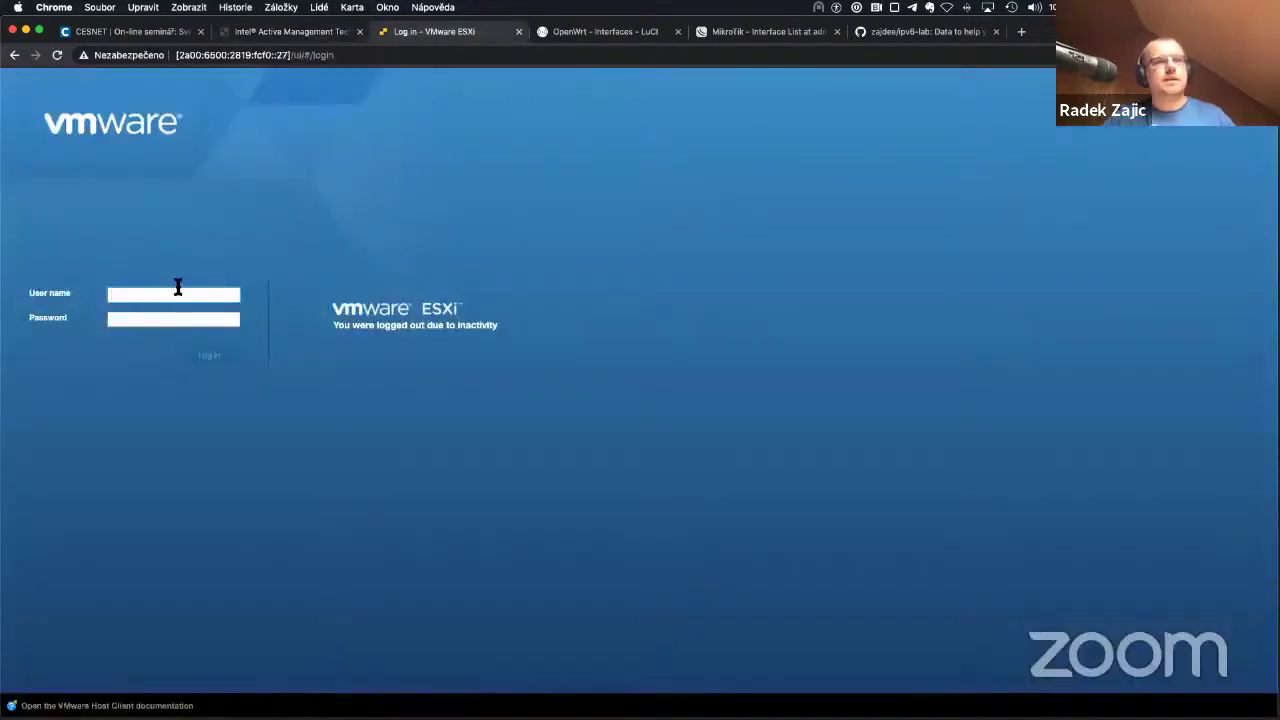
click(178, 288)
text(root)
key(Tab)
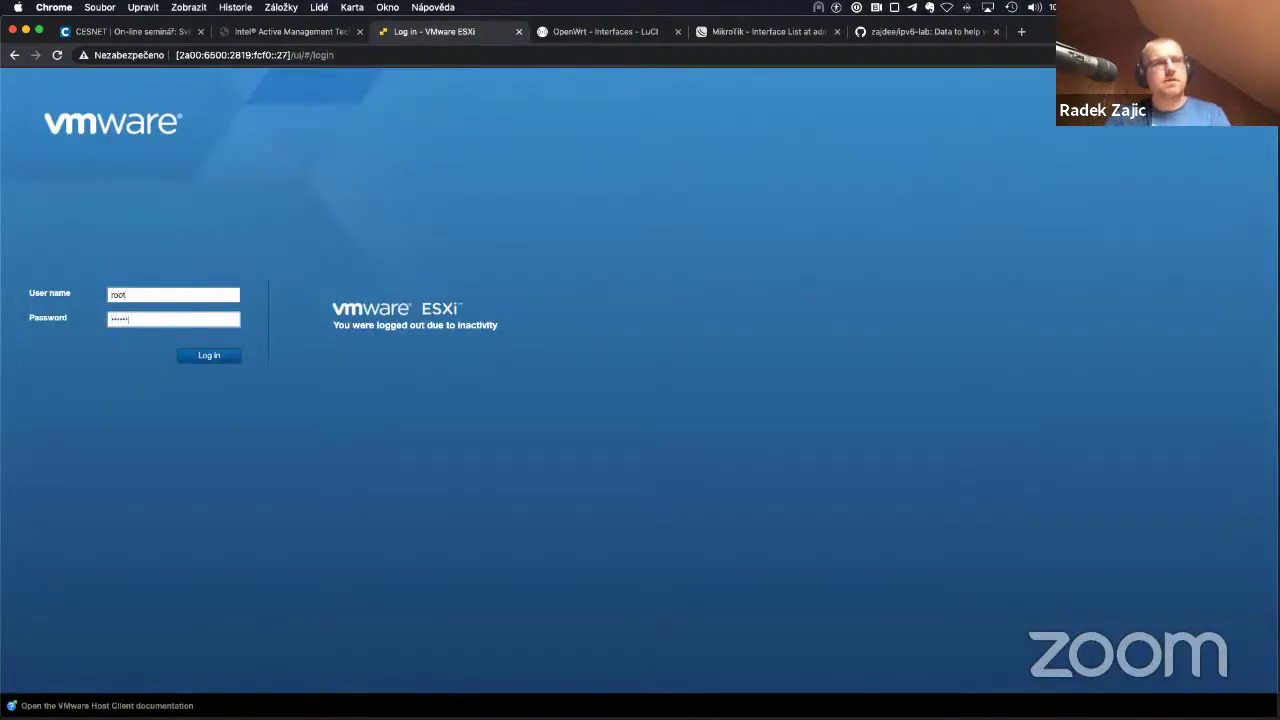
text(••••••)
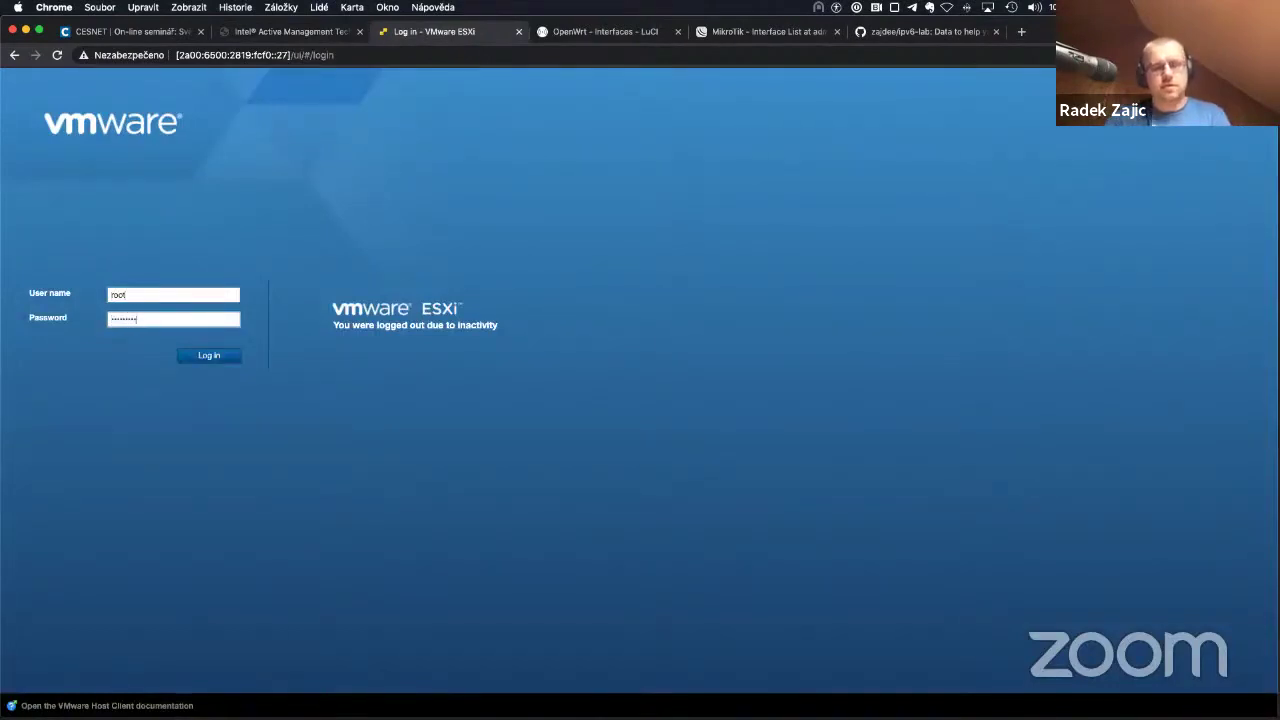
key(Return)
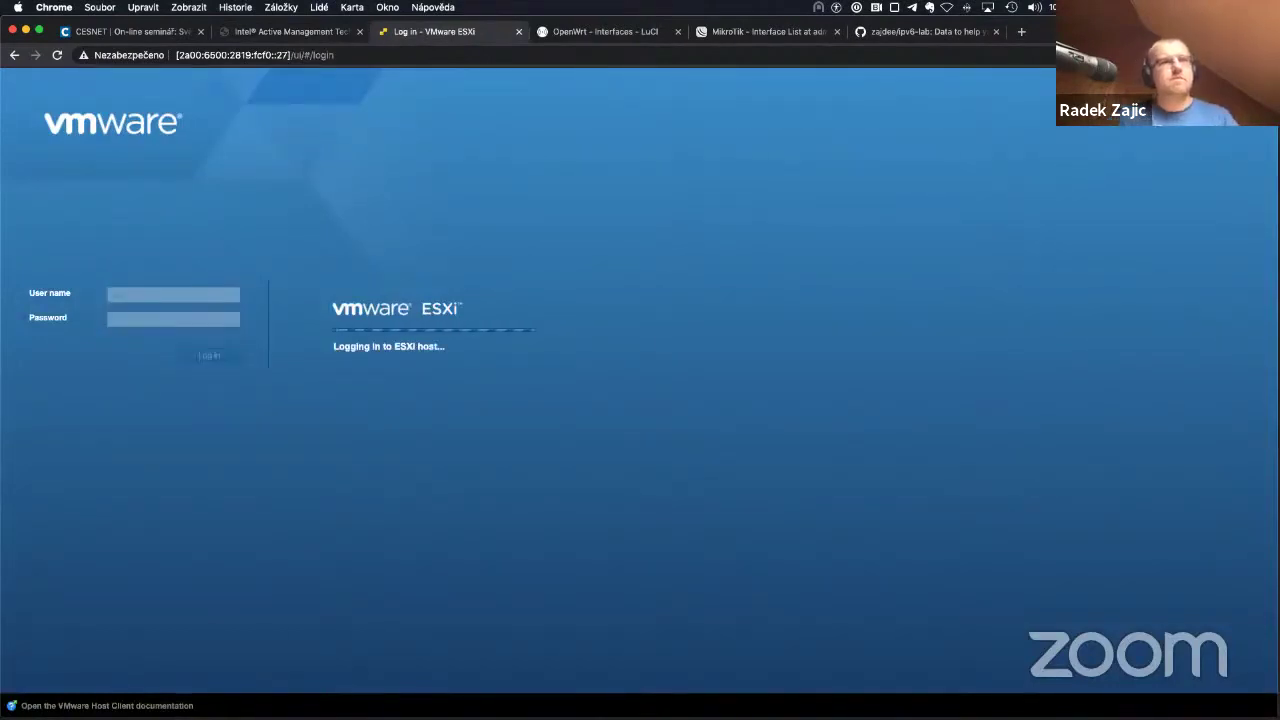
Step: Retype the root password and submit the ESXi login again after the rejection
click(587, 38)
click(458, 38)
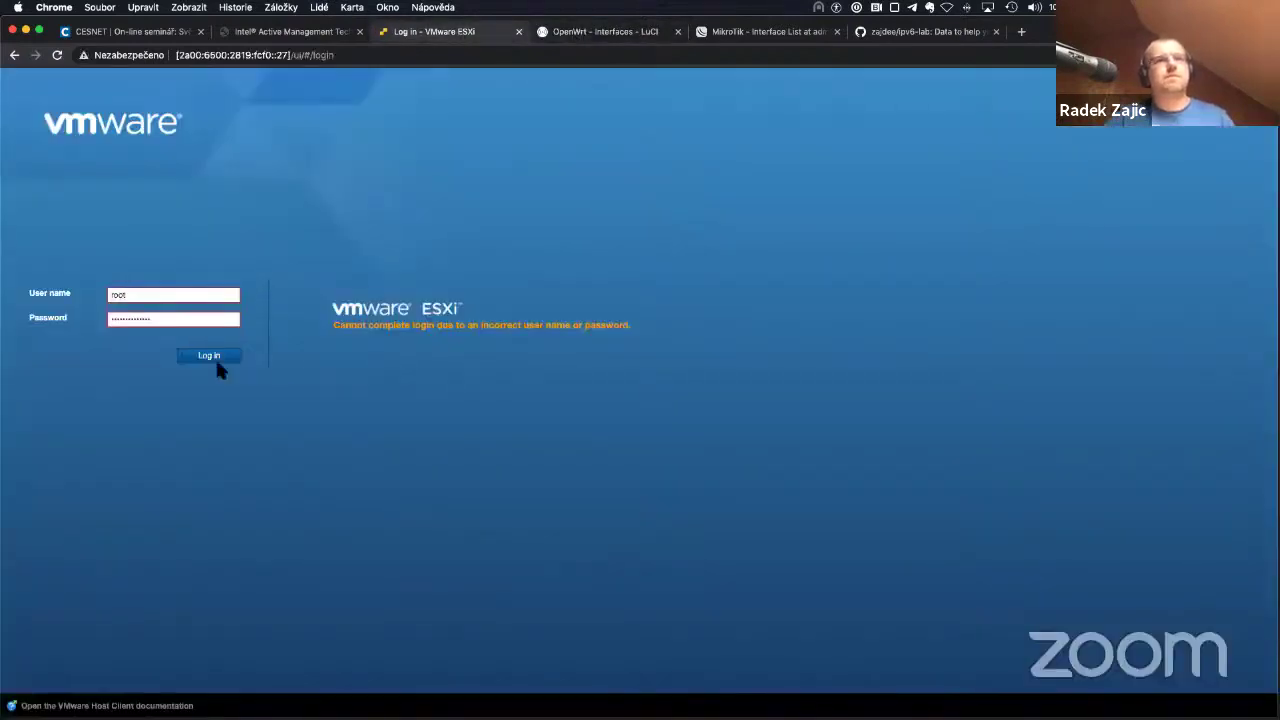
click(201, 358)
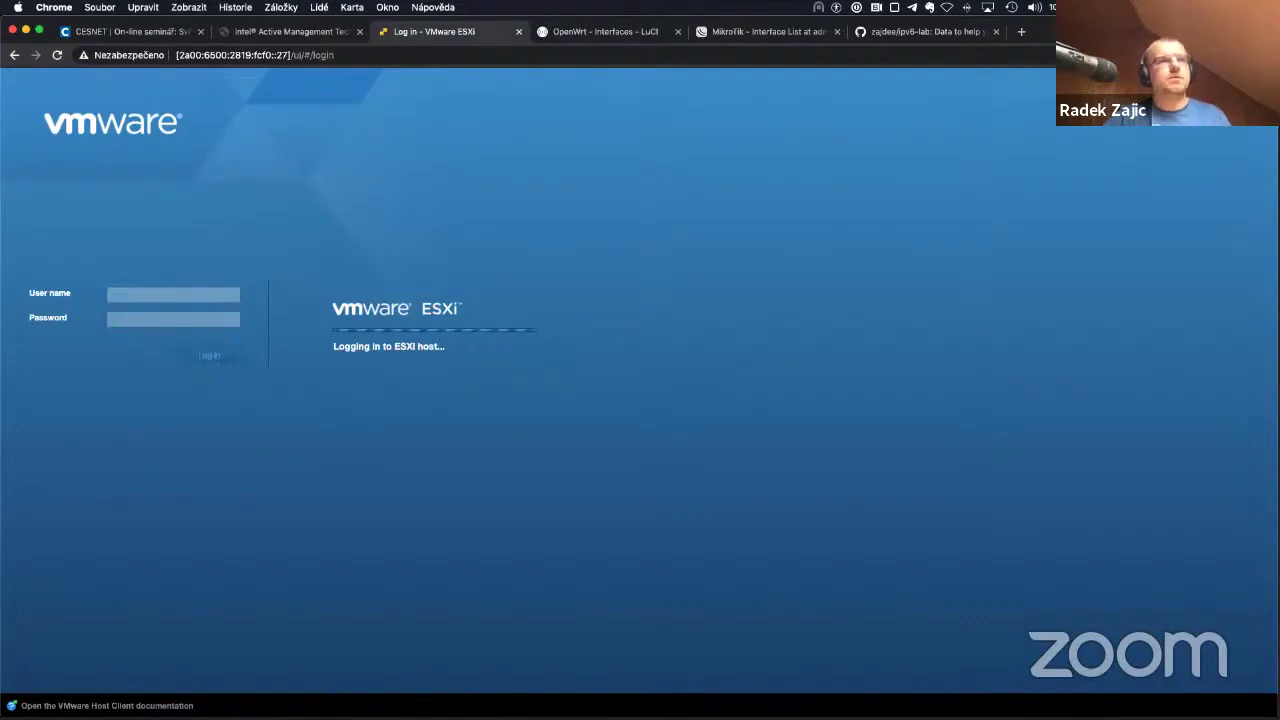
double_click(178, 320)
text(************)
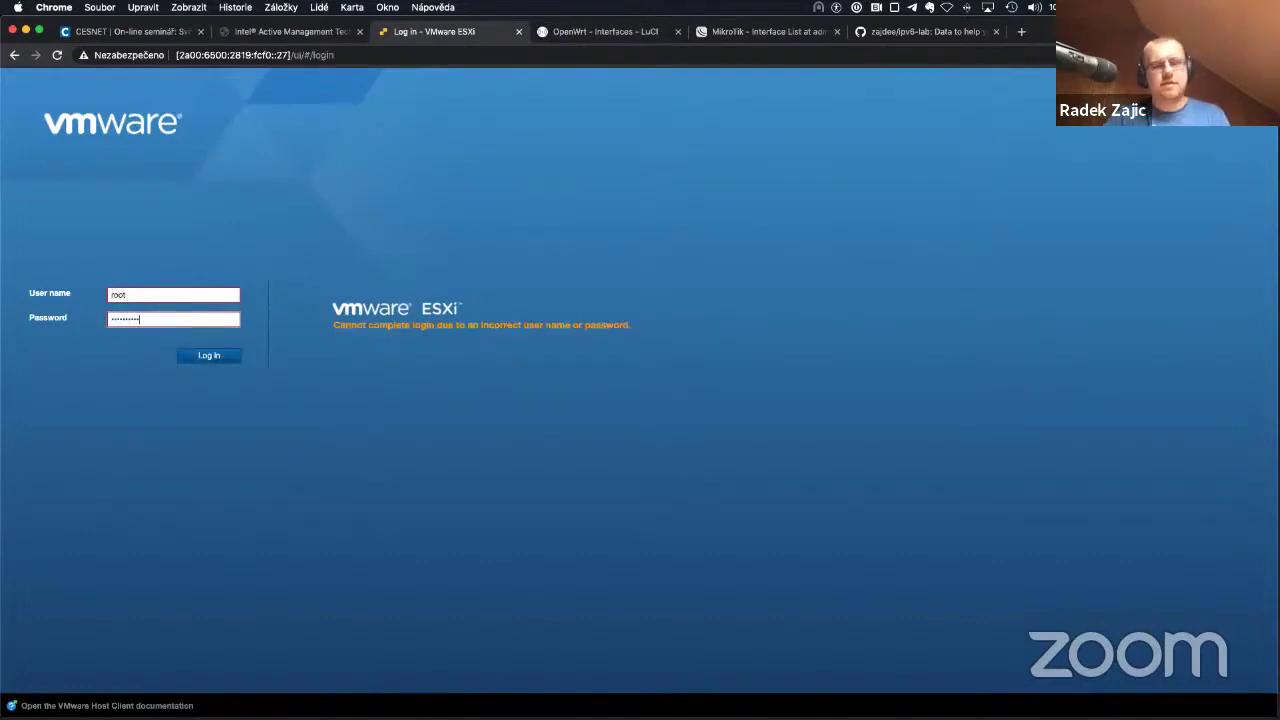
key(Return)
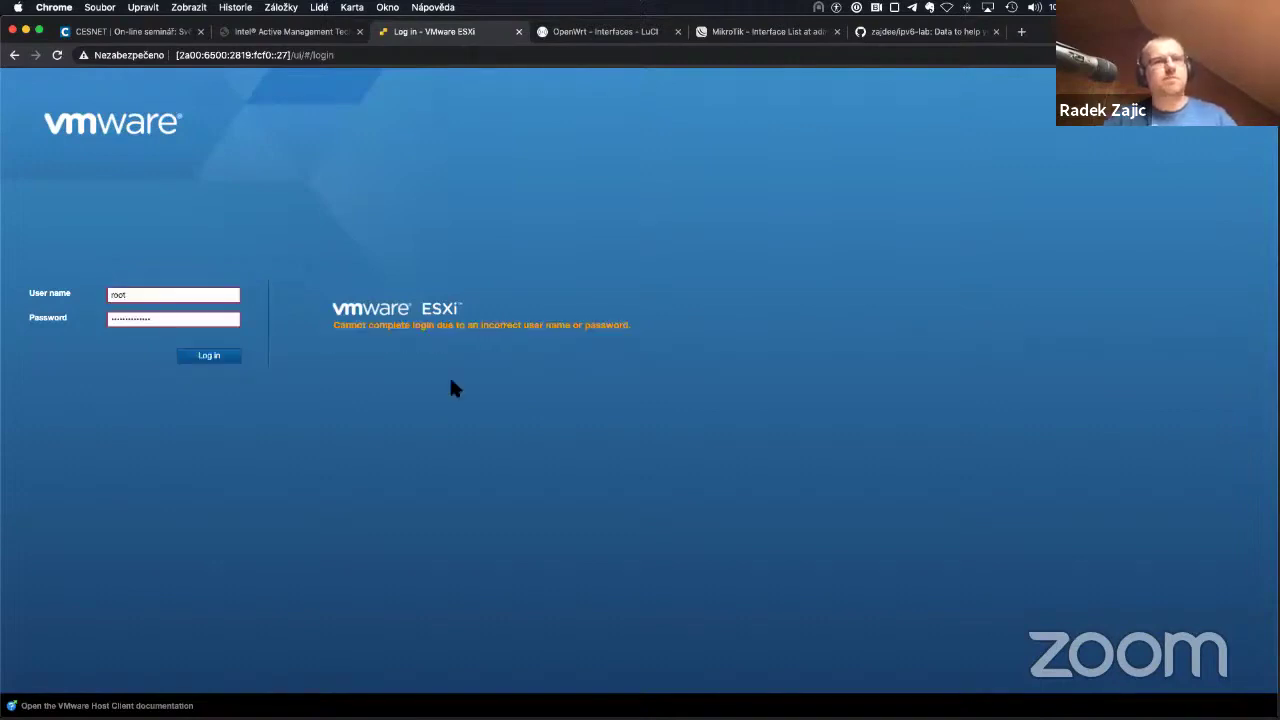
double_click(149, 297)
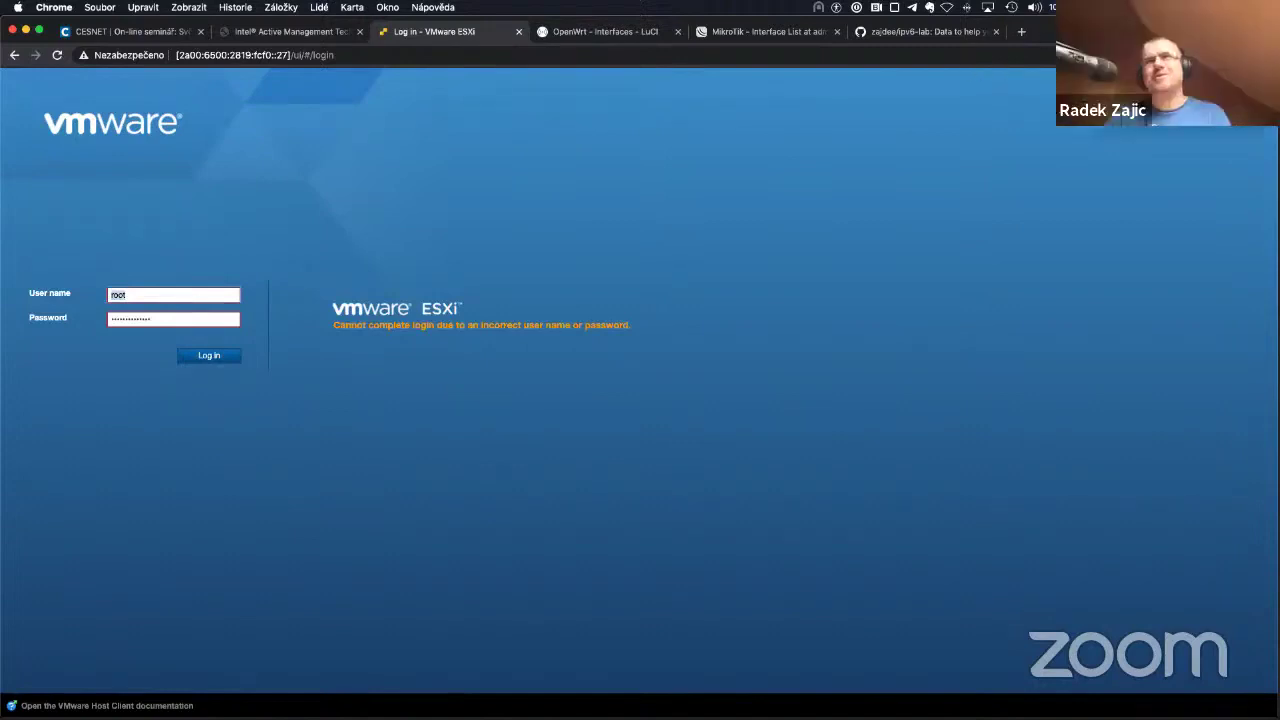
drag(158, 322, 55, 325)
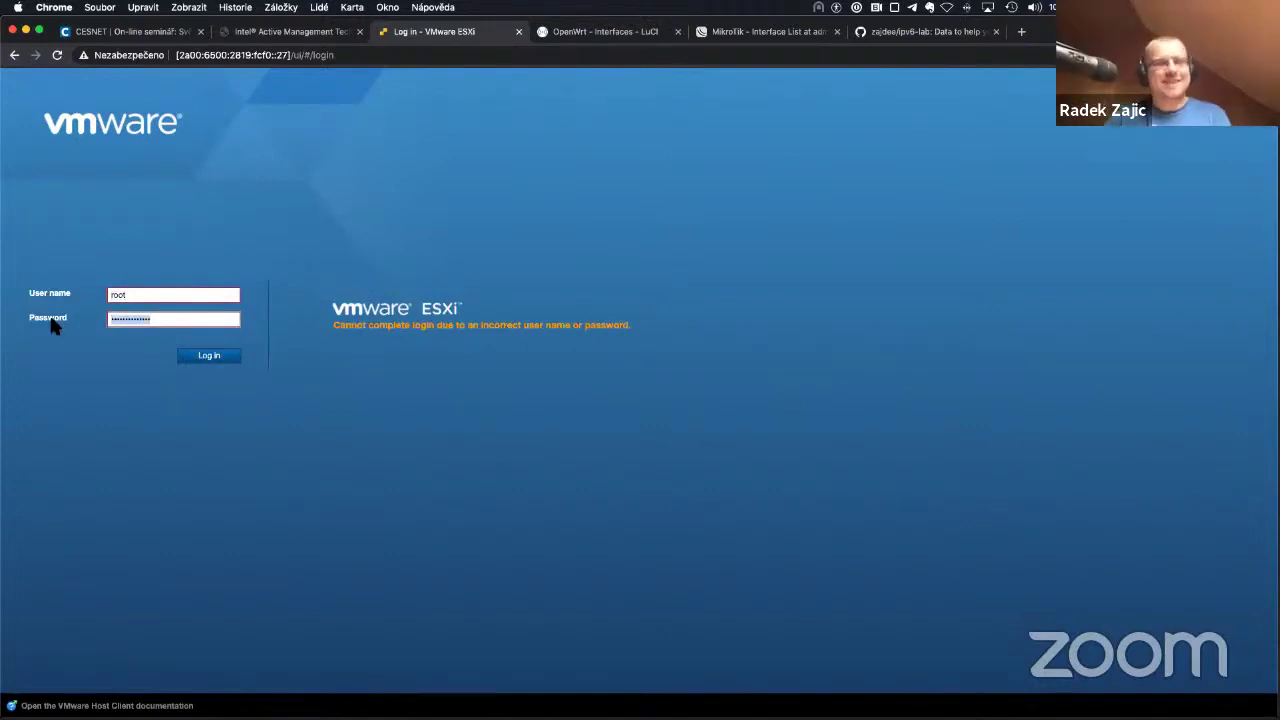
text(************)
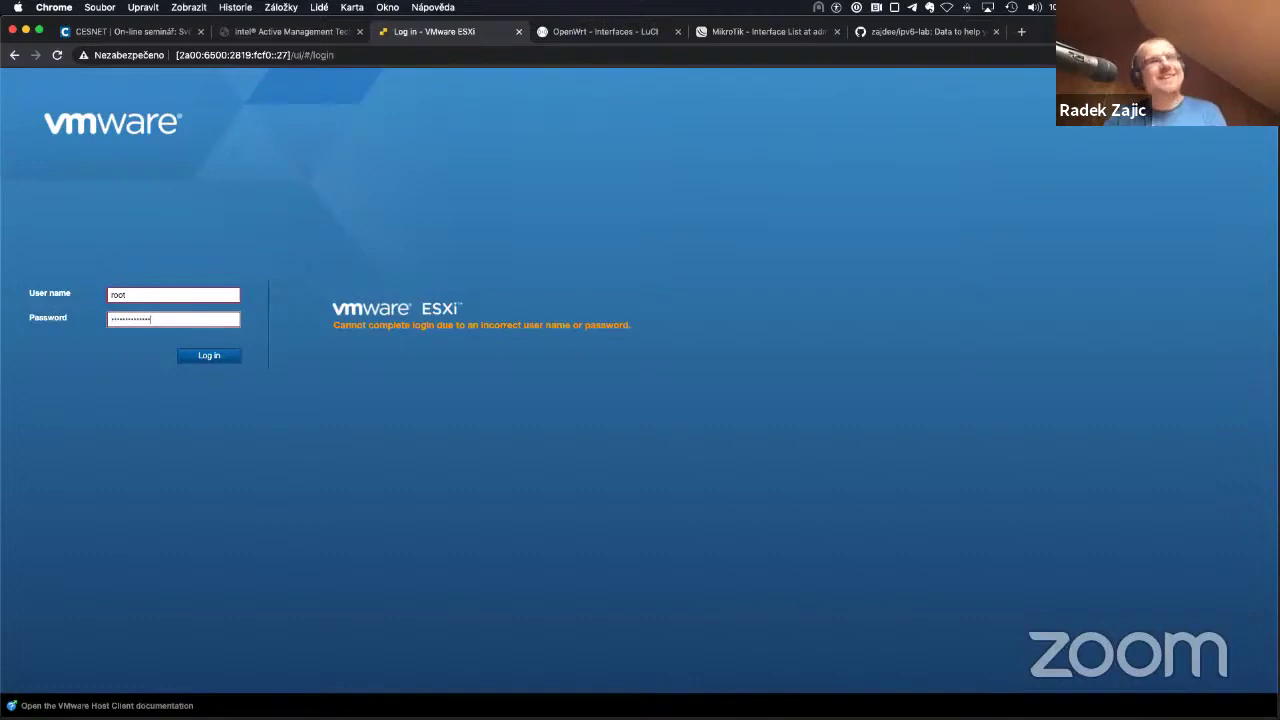
key(Return)
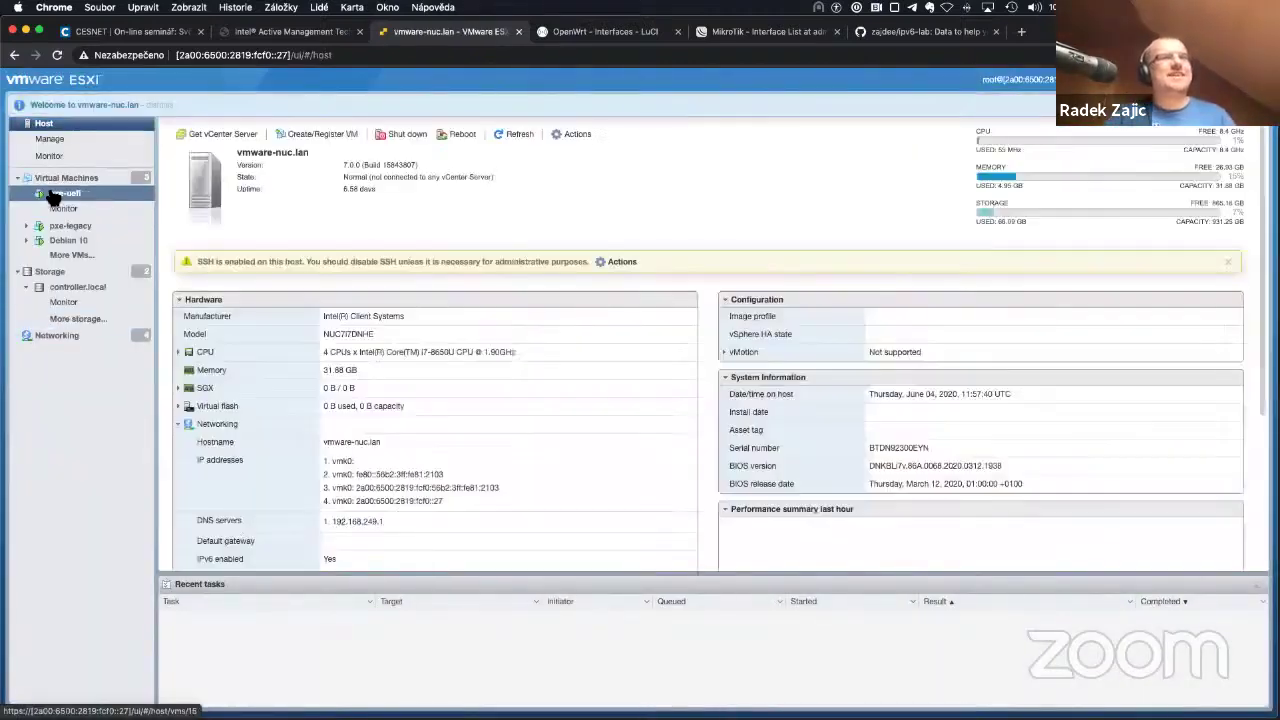
Step: Open the pxe-uefi VM's console and run ip a there
click(95, 193)
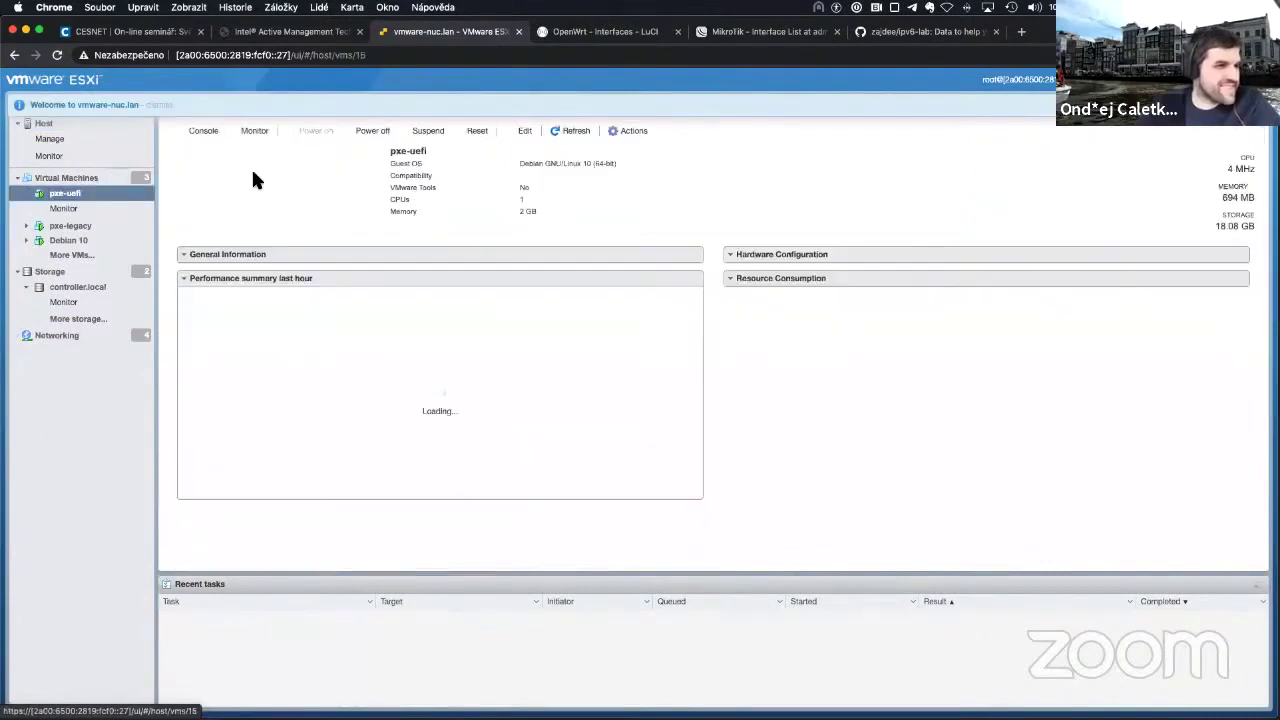
click(329, 174)
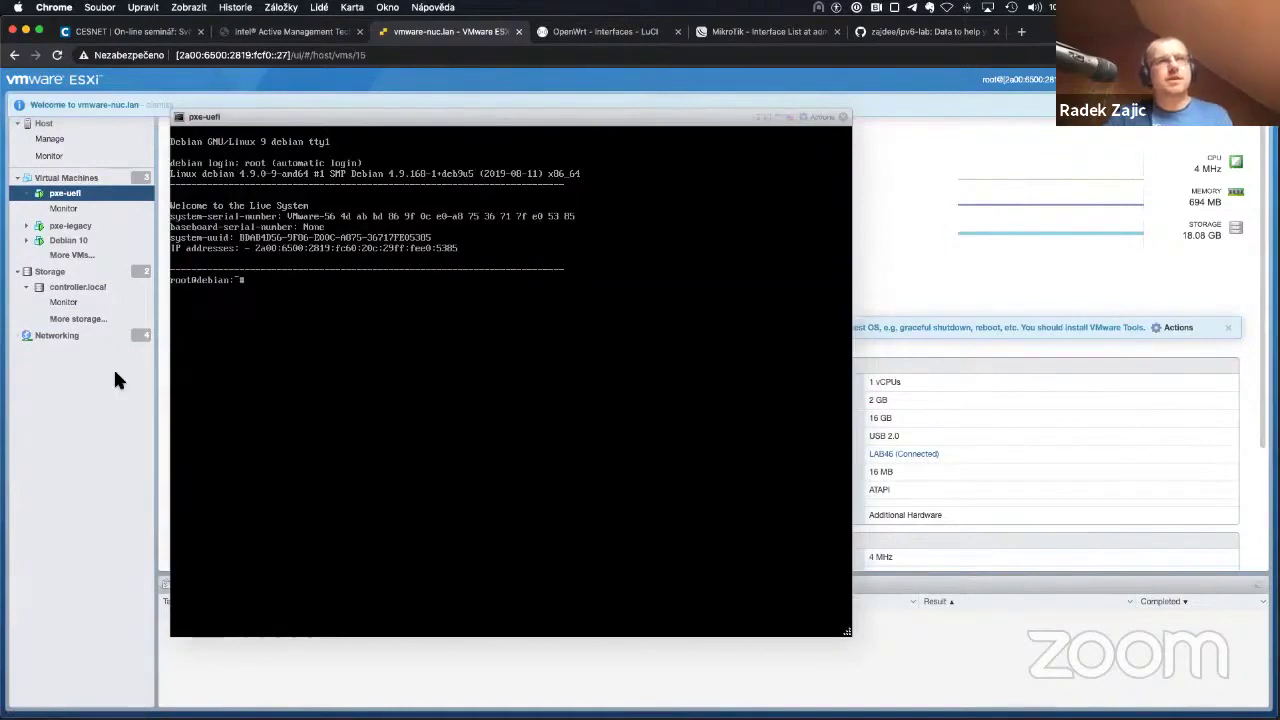
key(Return)
key(Return)
key(Return)
text(ip a)
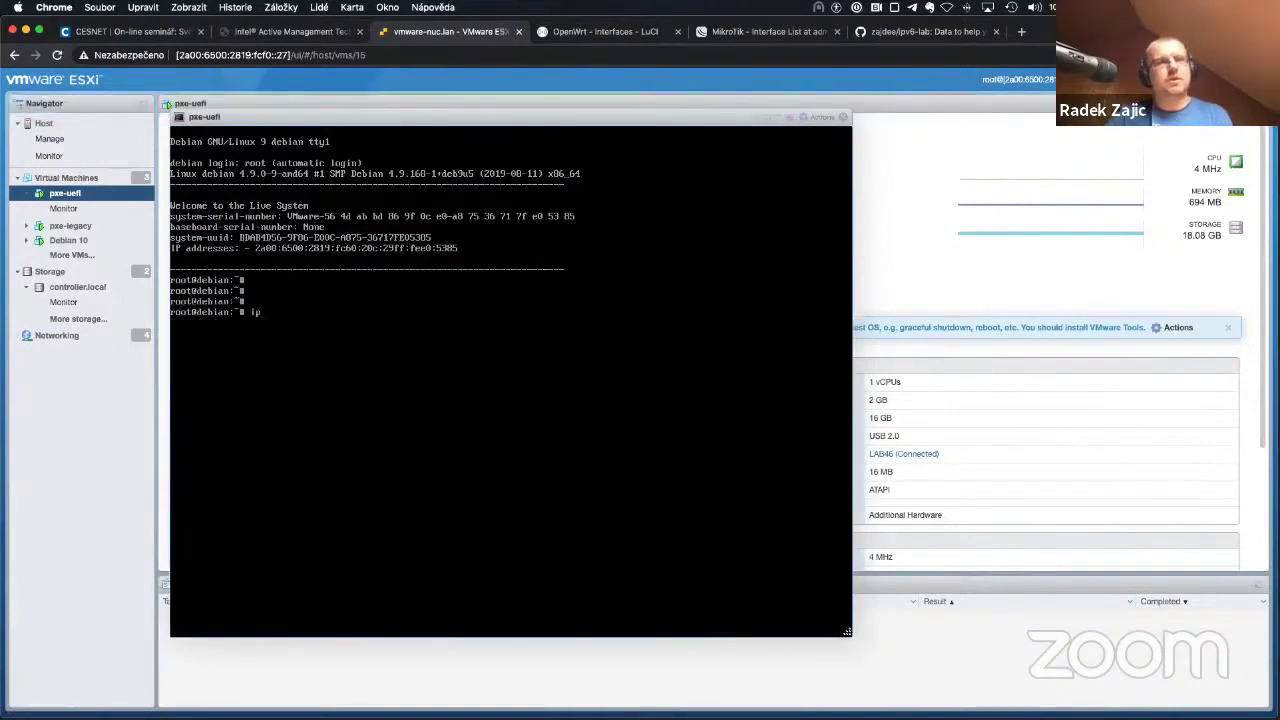
key(Return)
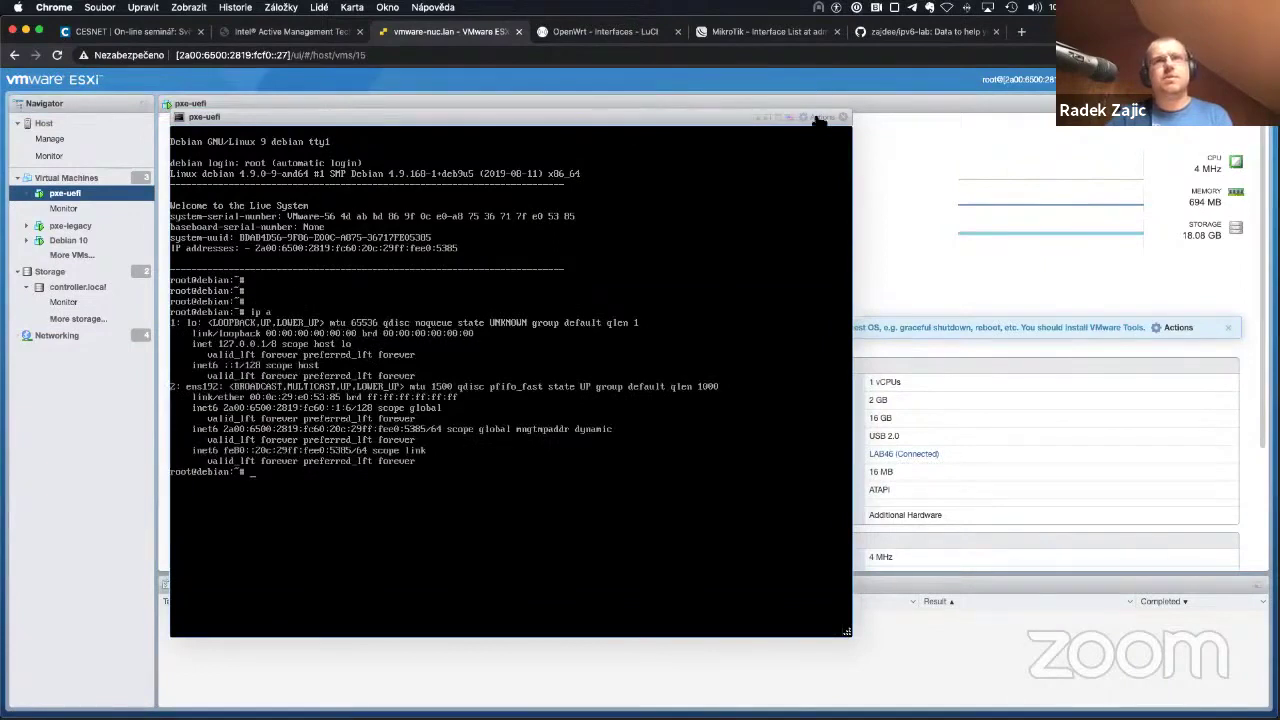
Step: Choose Actions > Power > Reset for the pxe-uefi VM
click(816, 118)
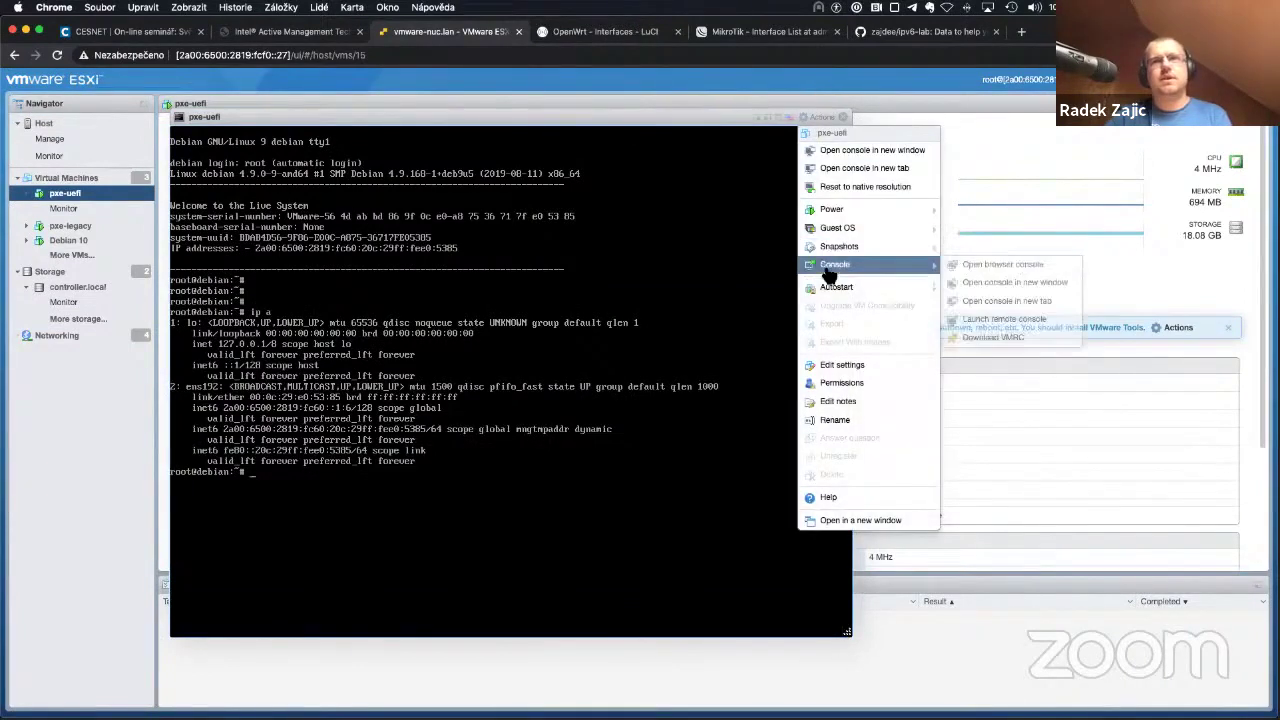
mouse_move(866, 209)
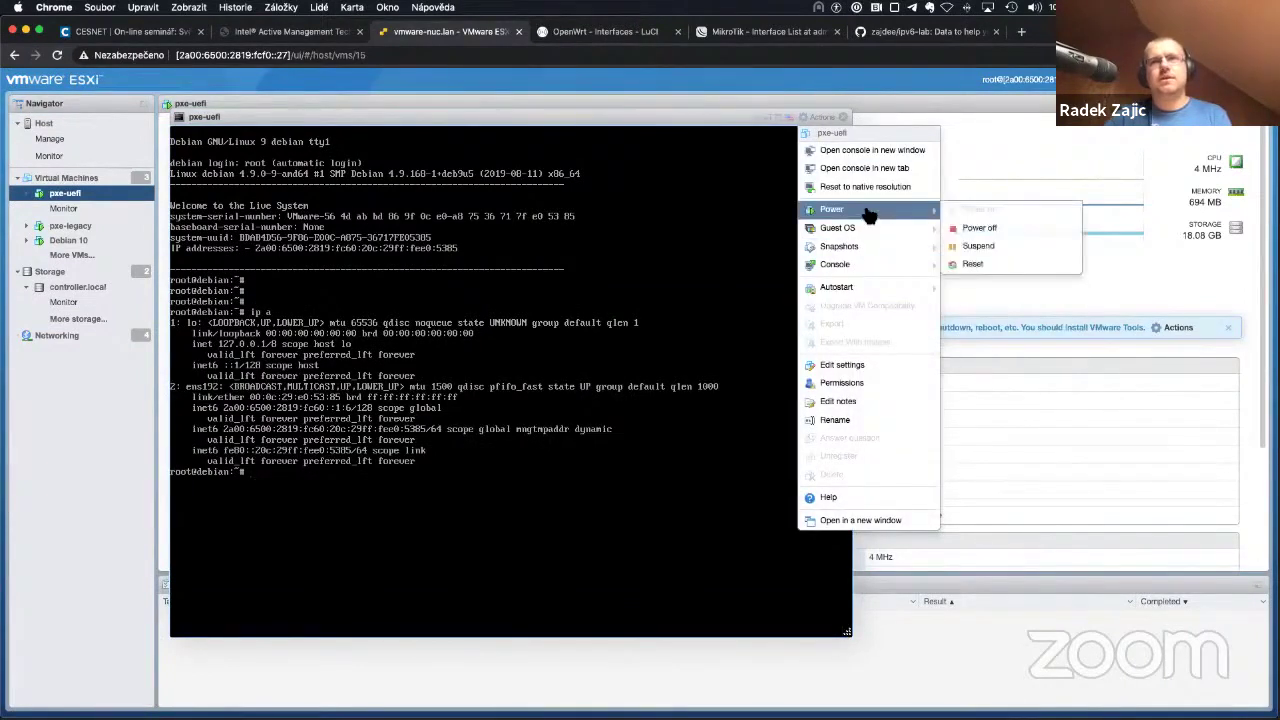
click(1040, 262)
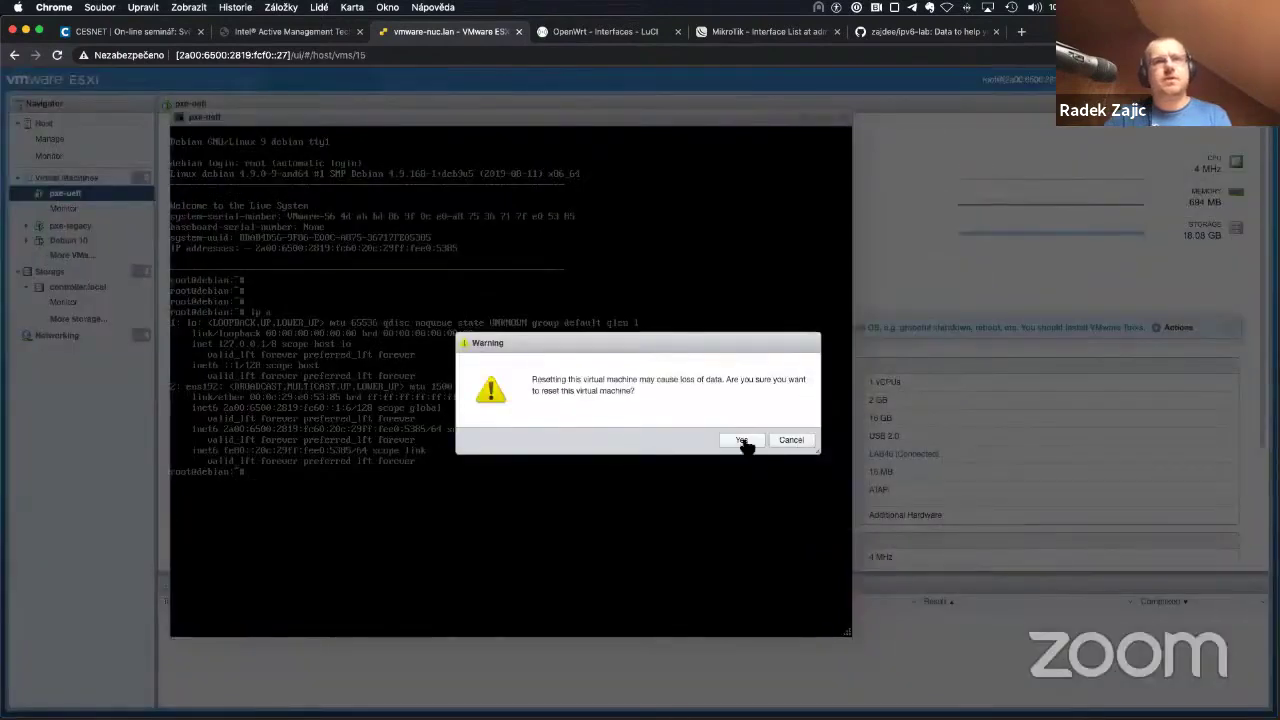
Step: Confirm the pxe-uefi reset and let it reboot to the live root prompt
click(741, 440)
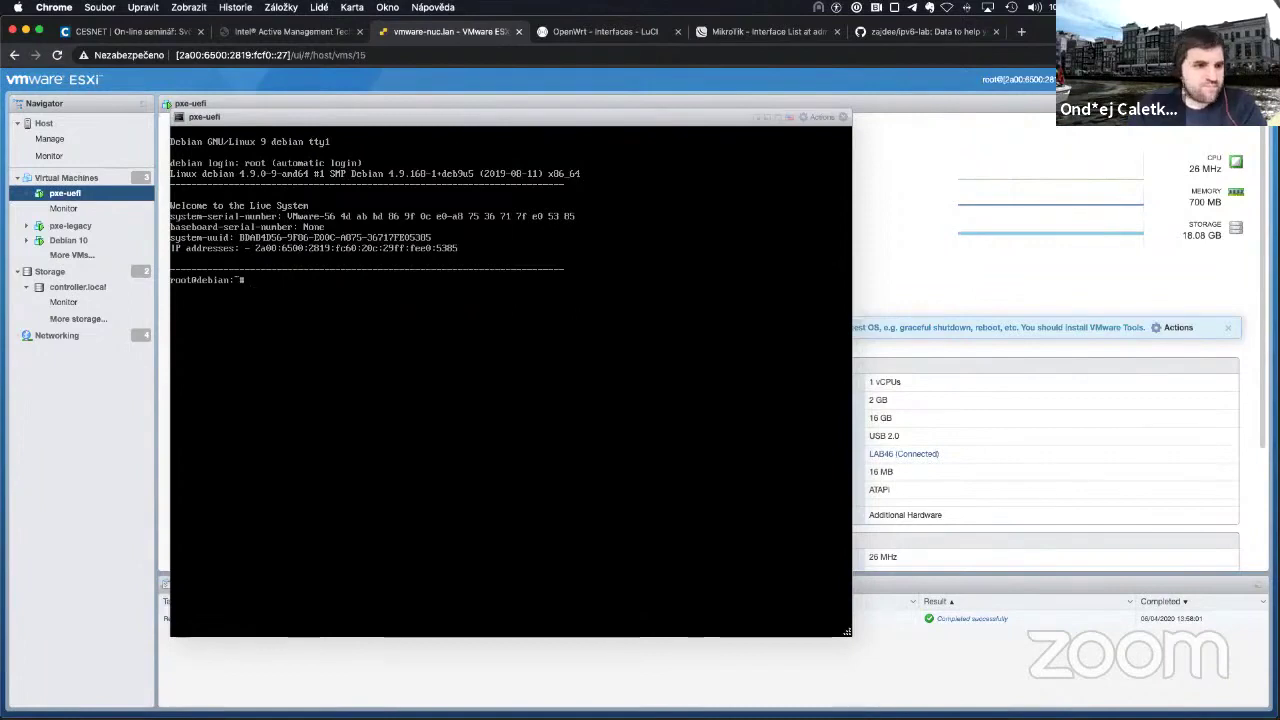
Step: In the pxe-uefi console, run ip a, cat /etc/resolv.conf, then ip a again
key(Return)
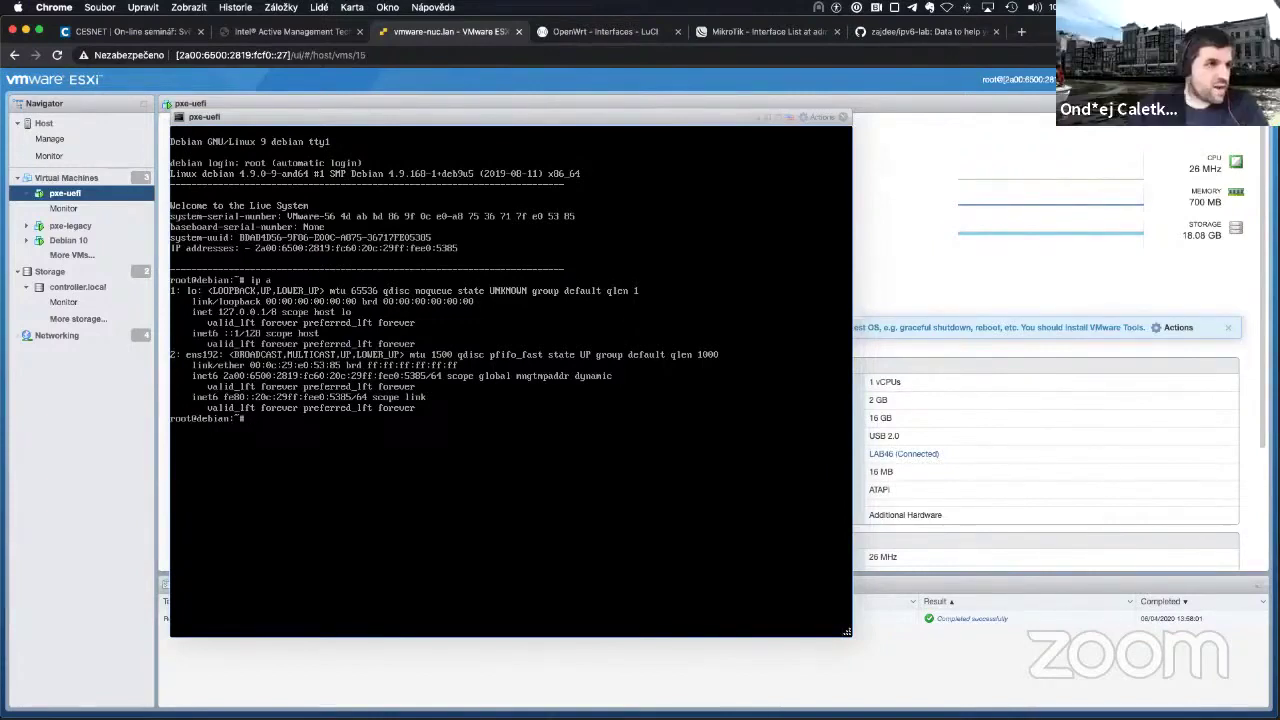
text(cat )
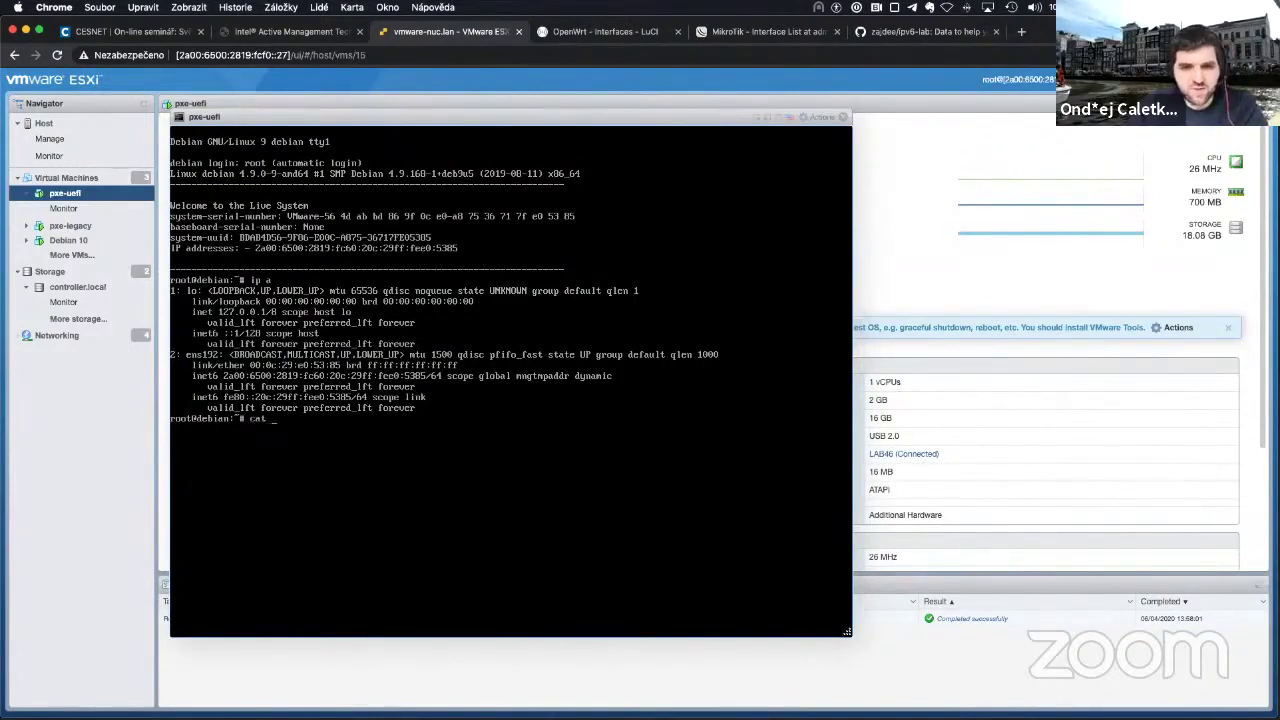
text(/etc/resolv.conf)
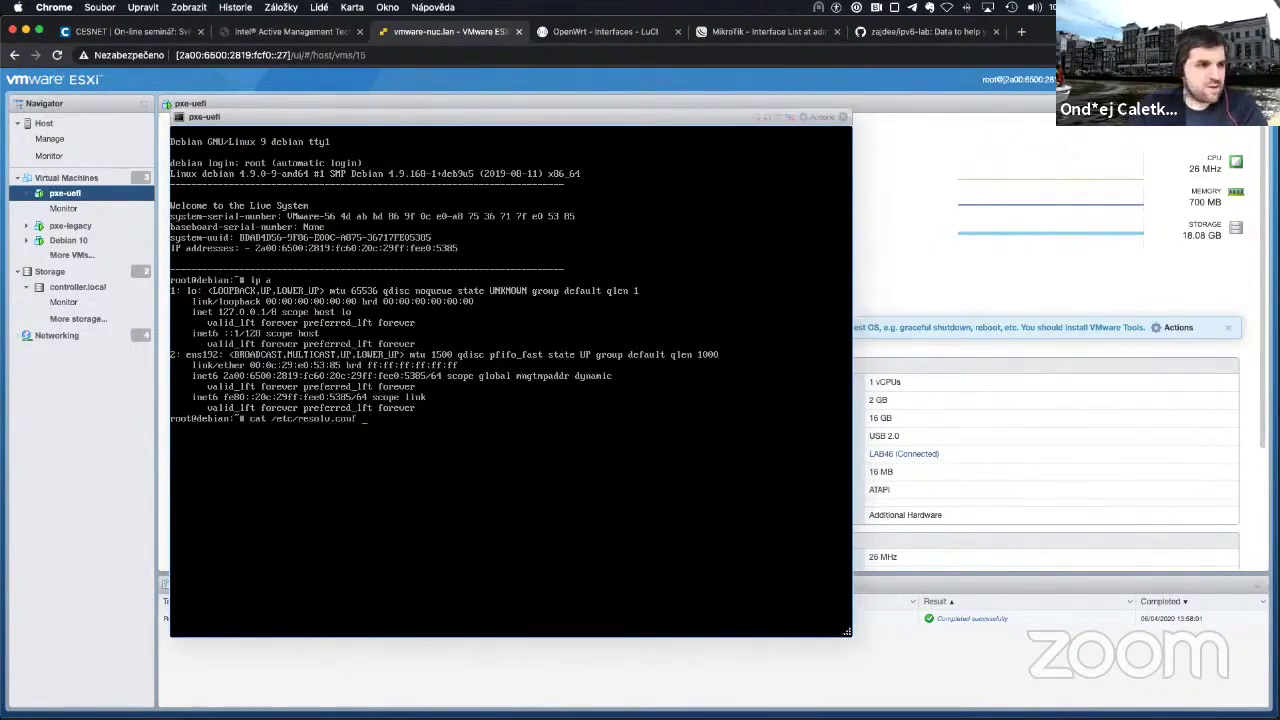
key(Return)
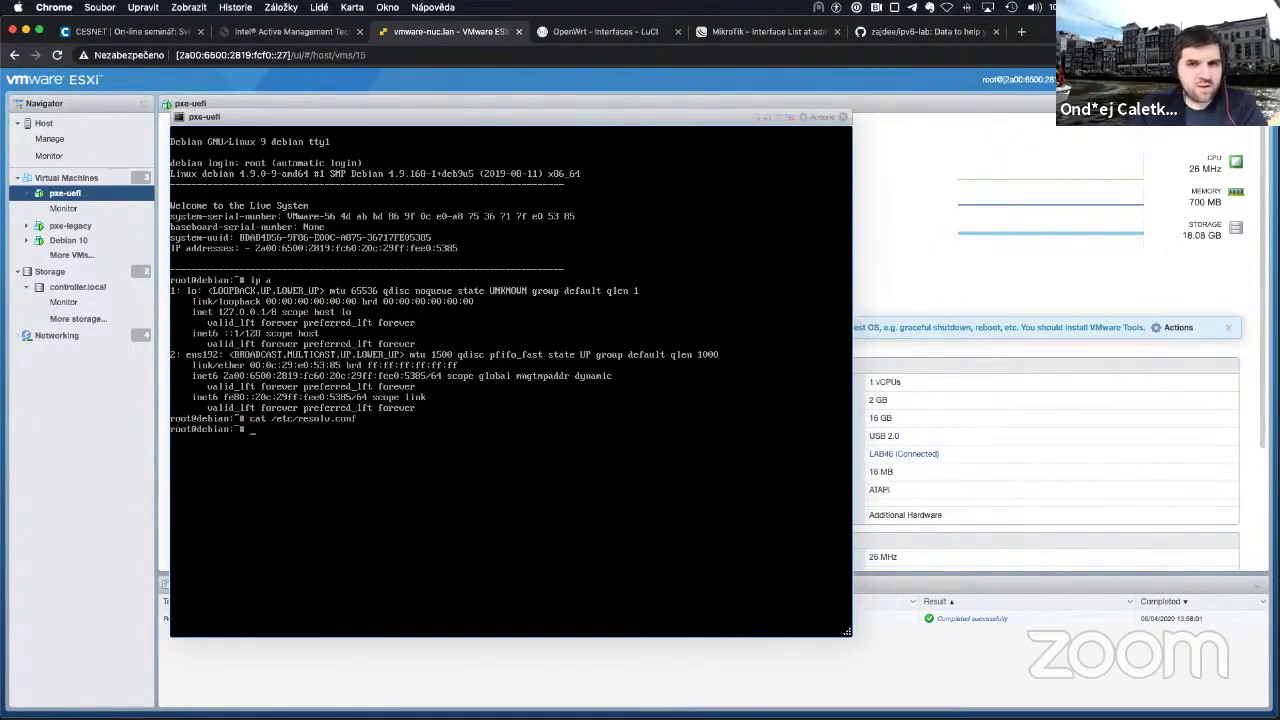
key(Return)
key(Up)
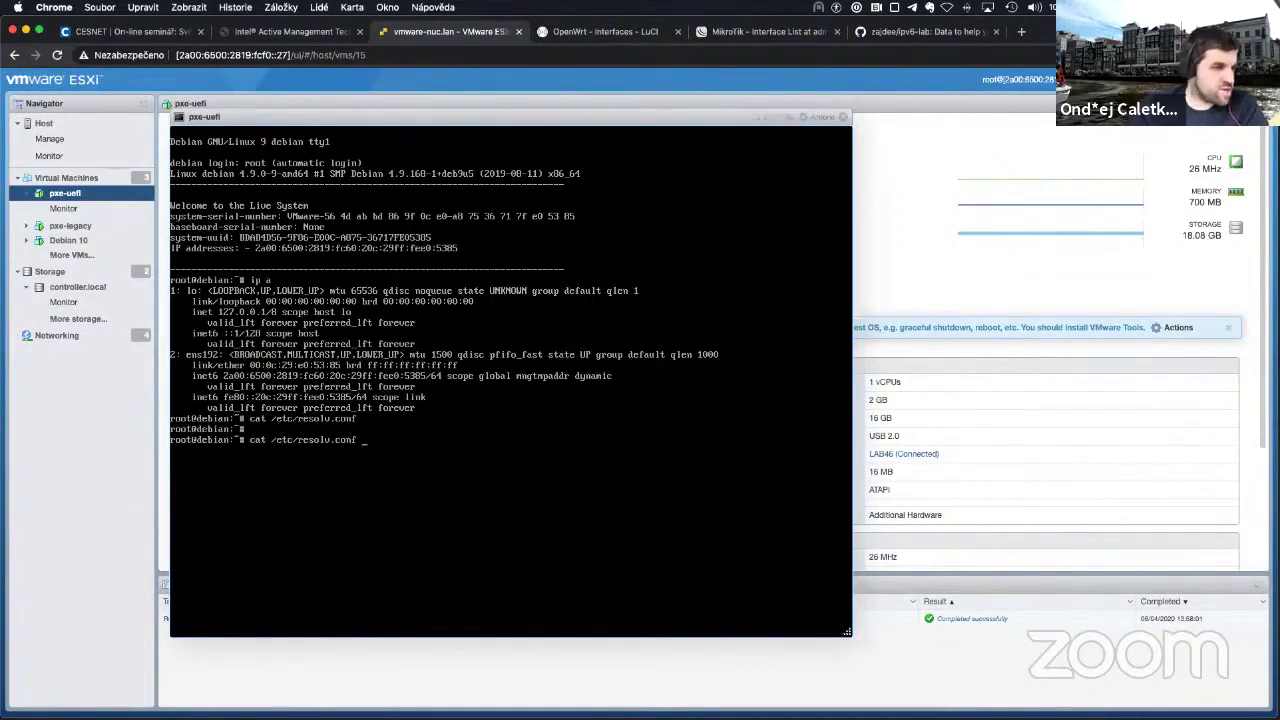
key(Up)
key(Return)
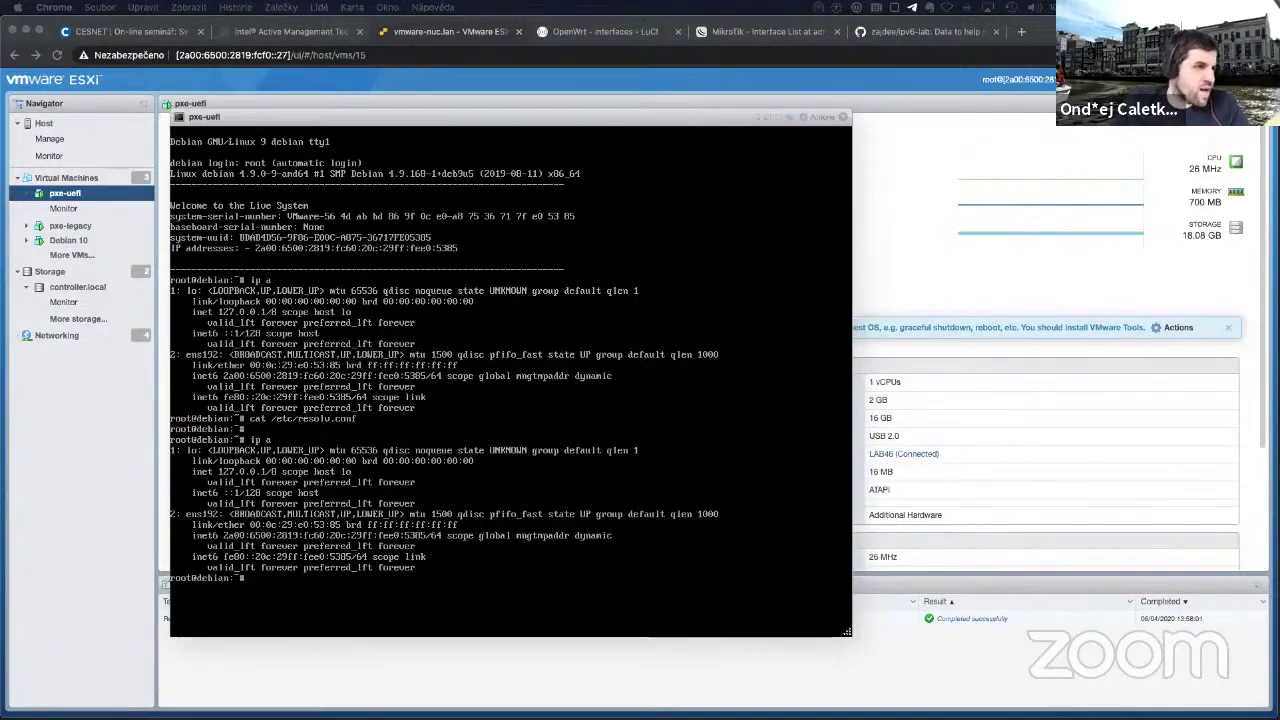
Step: Log in to the OpenWrt LuCI admin with the router password to reach the Interfaces page
click(605, 32)
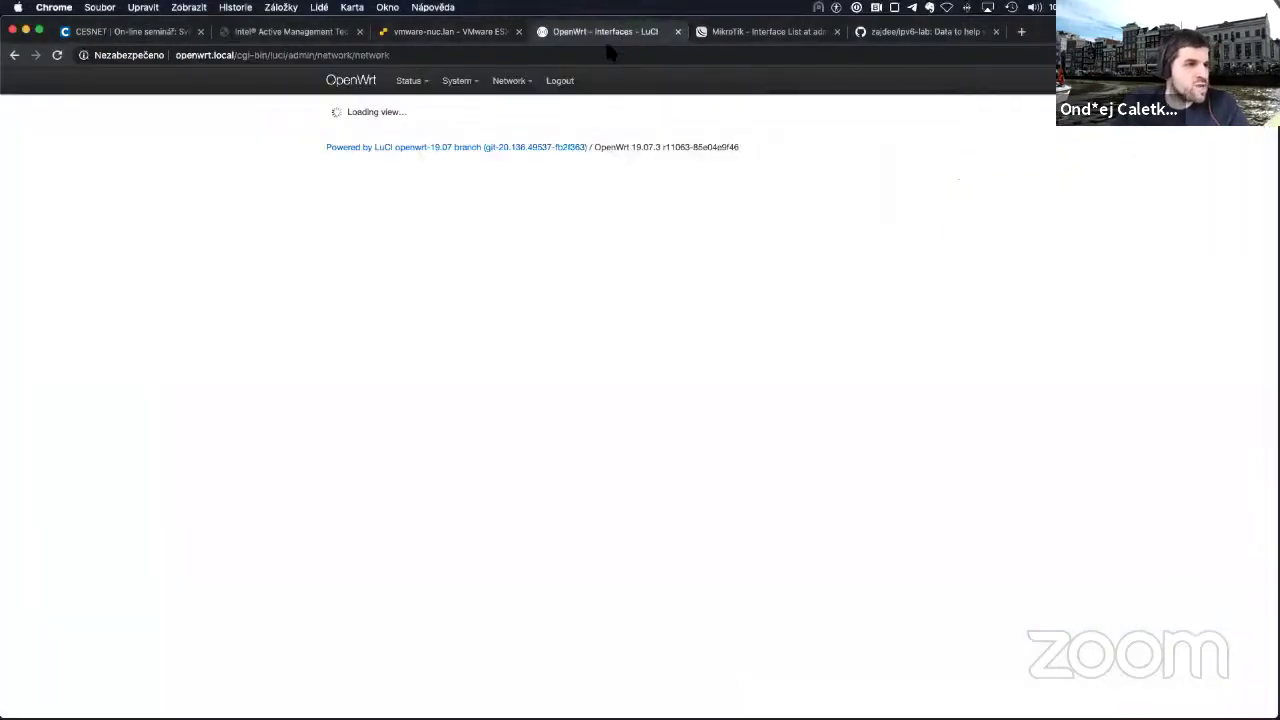
mouse_move(410, 81)
click(422, 106)
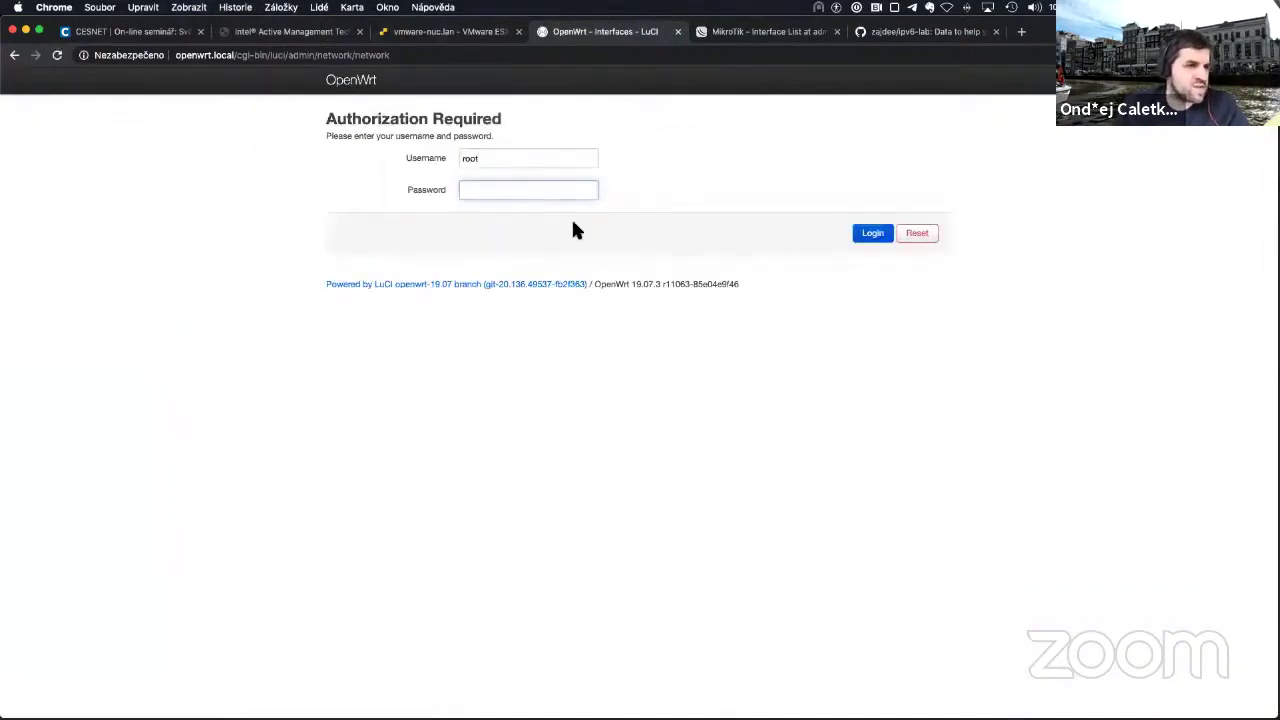
text(•••••••••••)
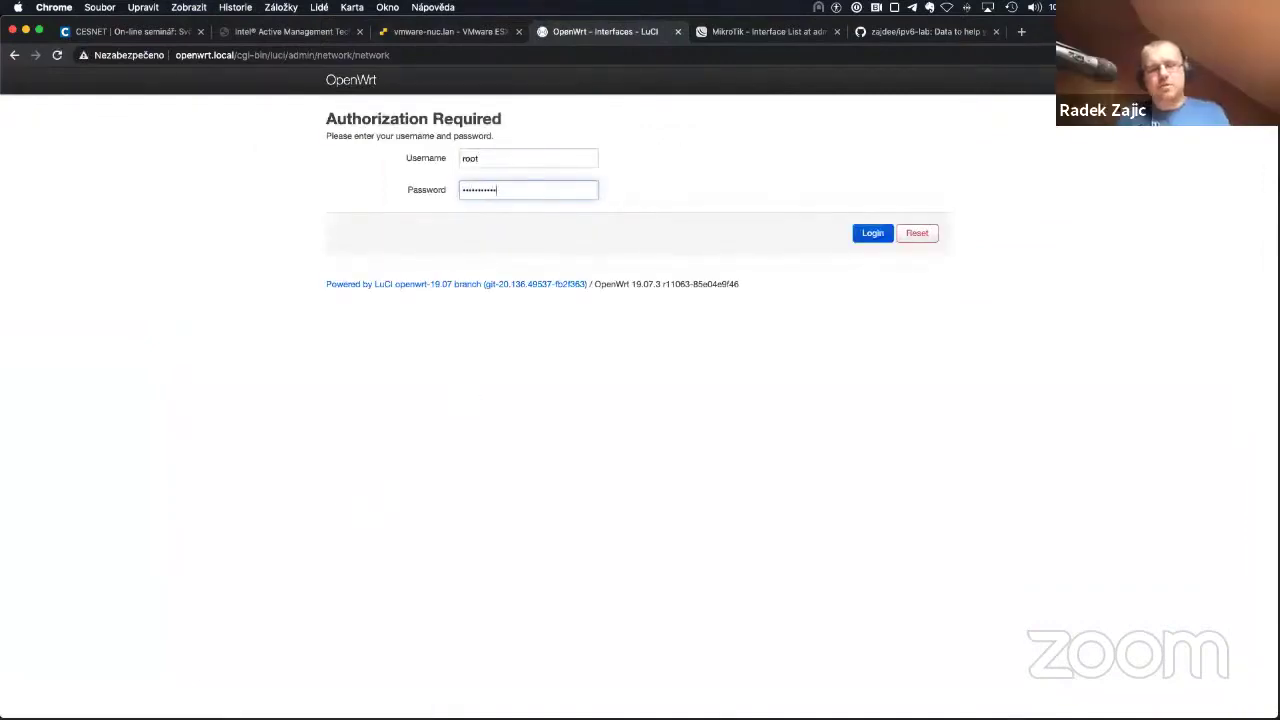
key(Return)
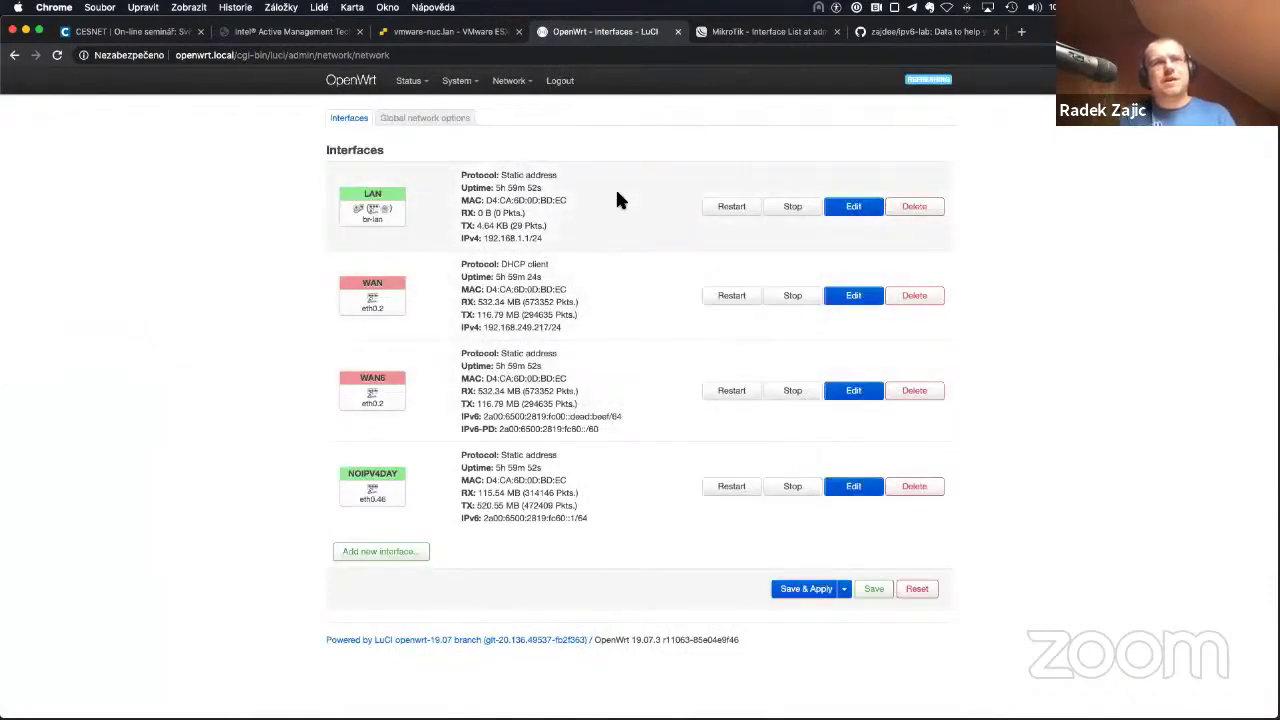
Step: Set NOIPV4DAY's IPv6 assignment length to a custom 60, then present the Q&A slide full screen
click(846, 490)
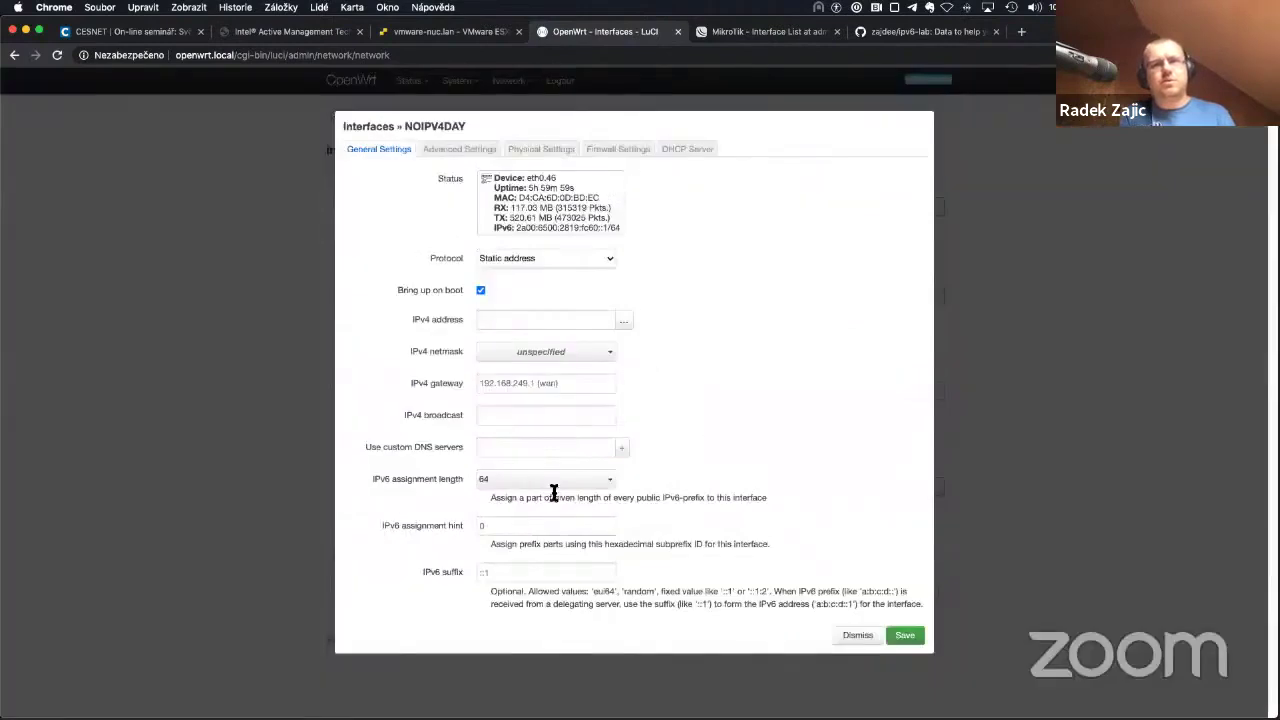
click(586, 484)
click(587, 487)
click(590, 488)
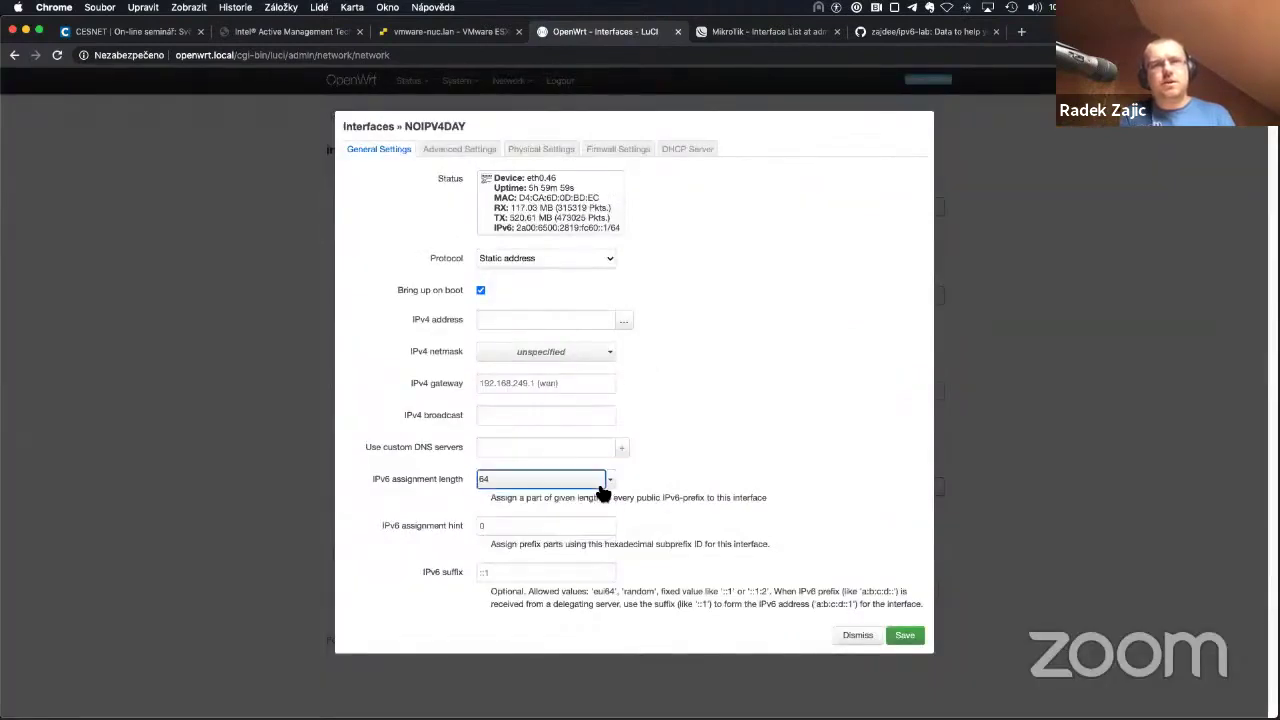
click(504, 532)
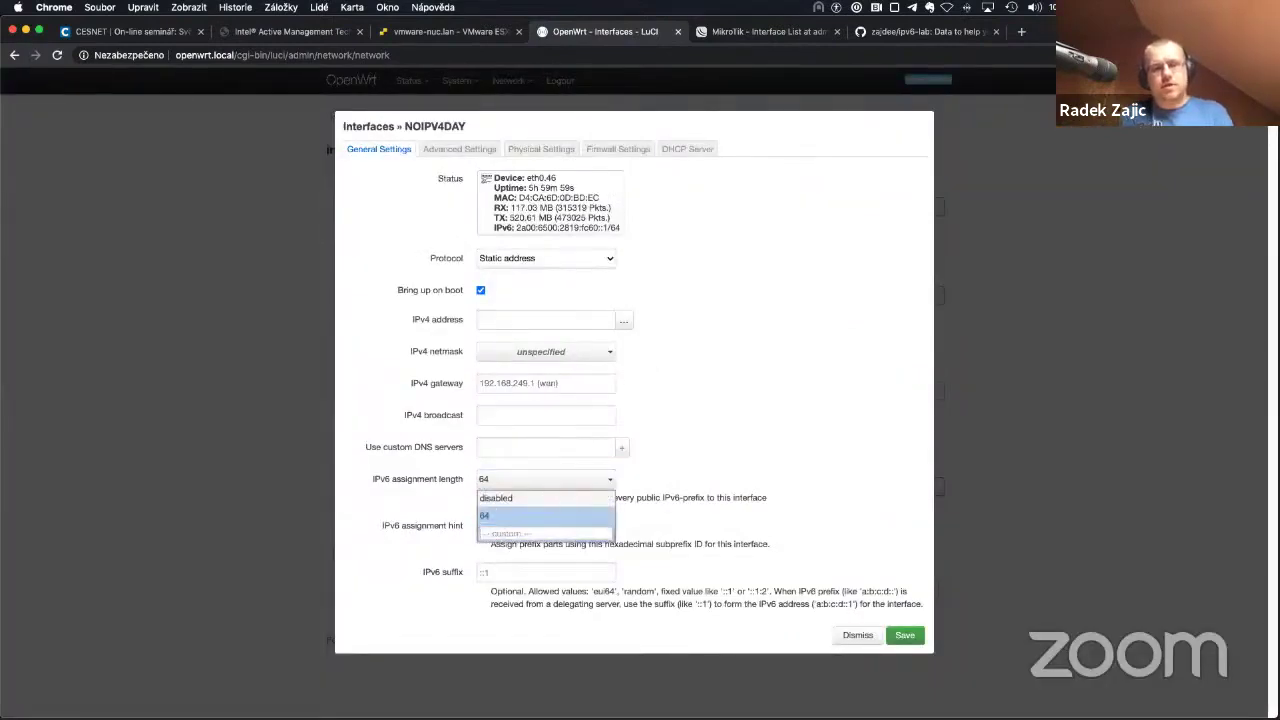
text(60)
key(Return)
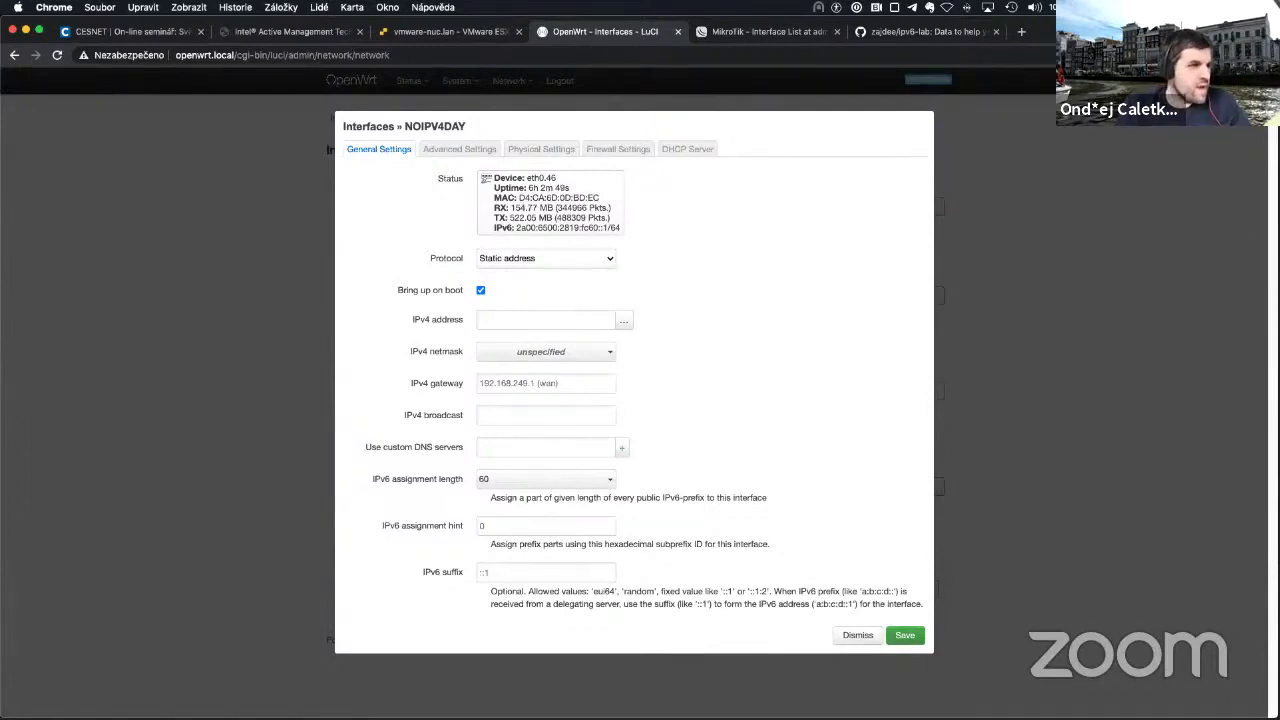
key(super+Tab)
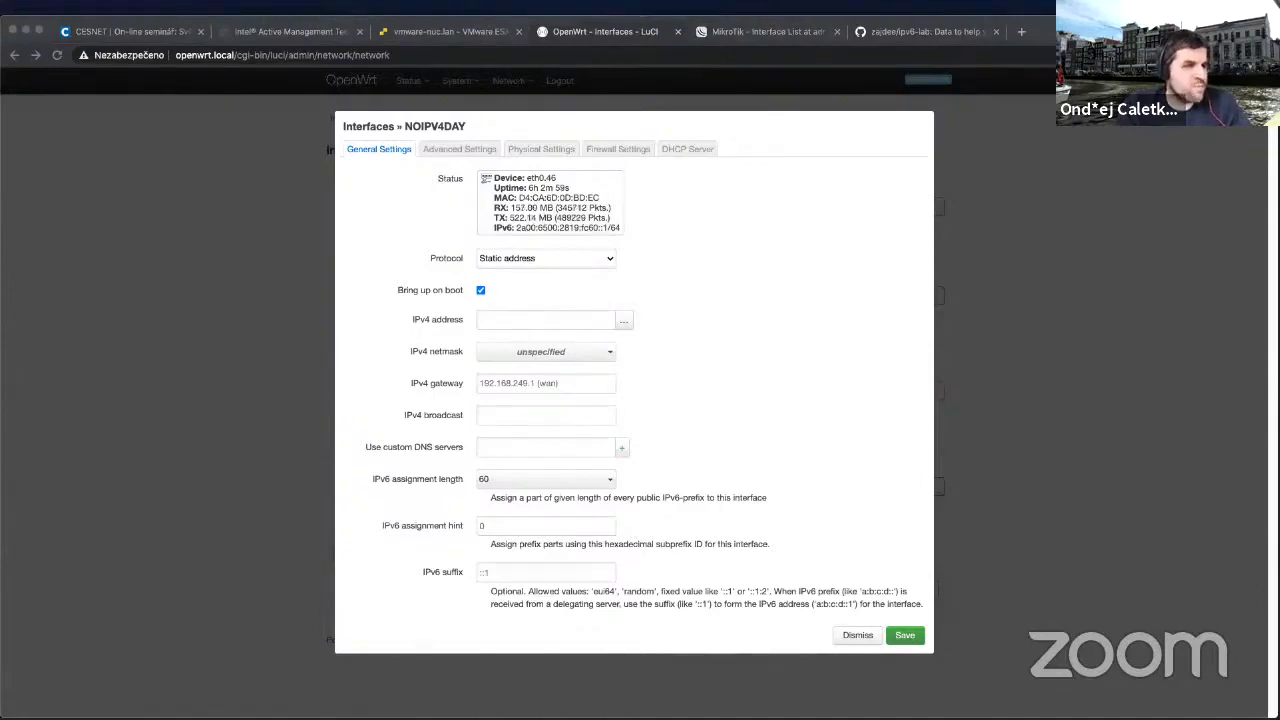
key(super+Return)
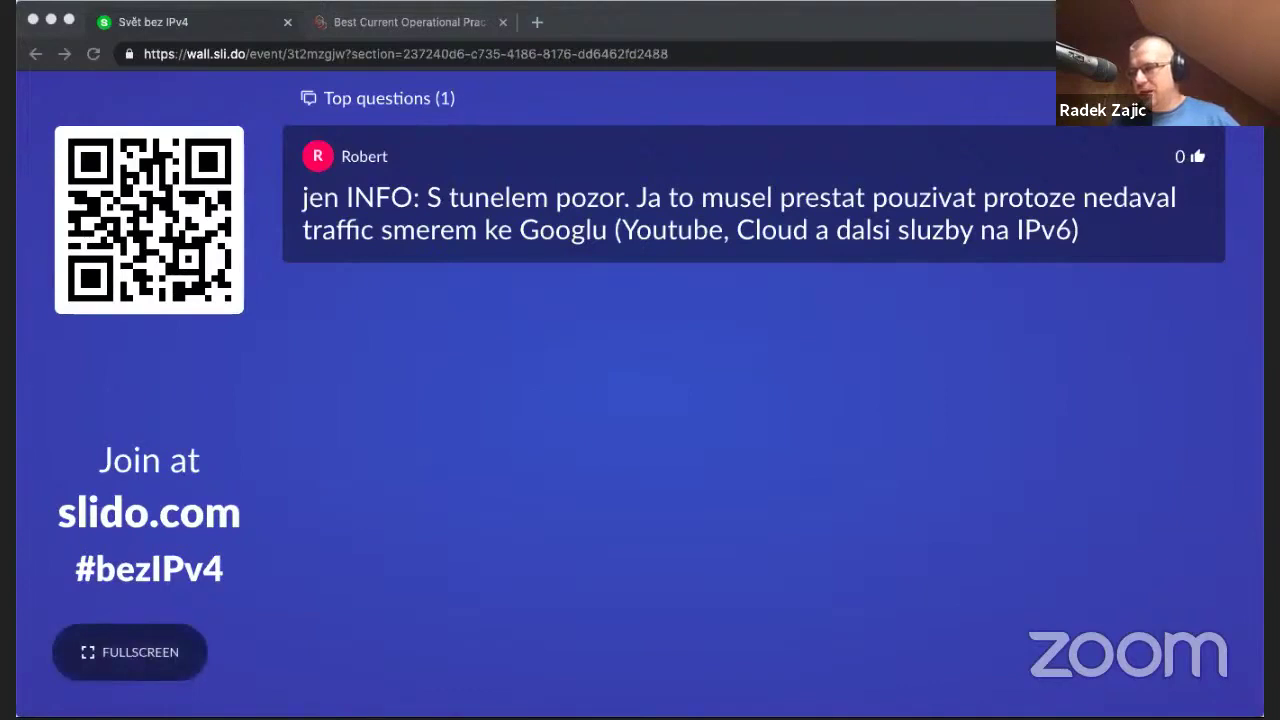
click(697, 344)
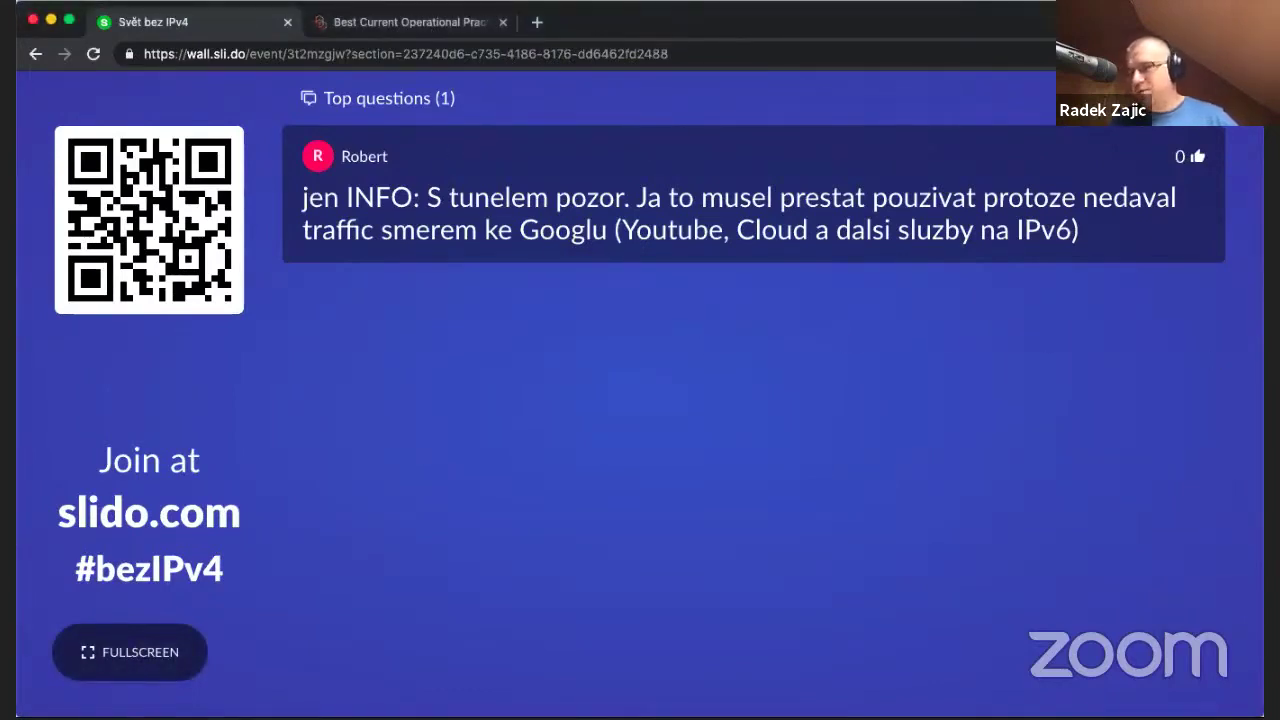